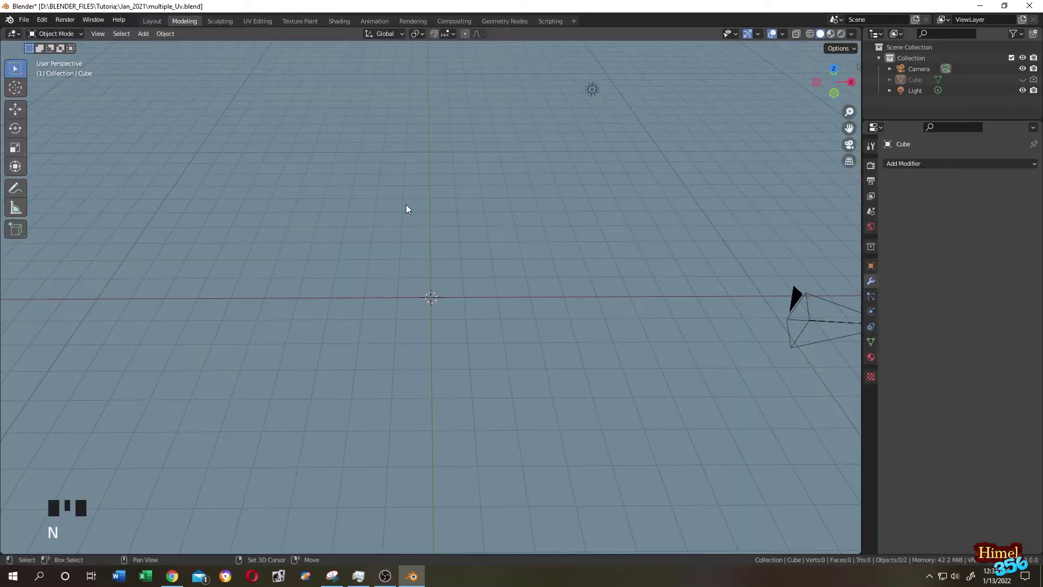
- Bring up the Add menu with Shift+A to insert a new mesh object
key("shift+a")
- Add a mesh cube, Cube.001, to the scene centre
mouse_move(406, 205)
left_click(442, 215)
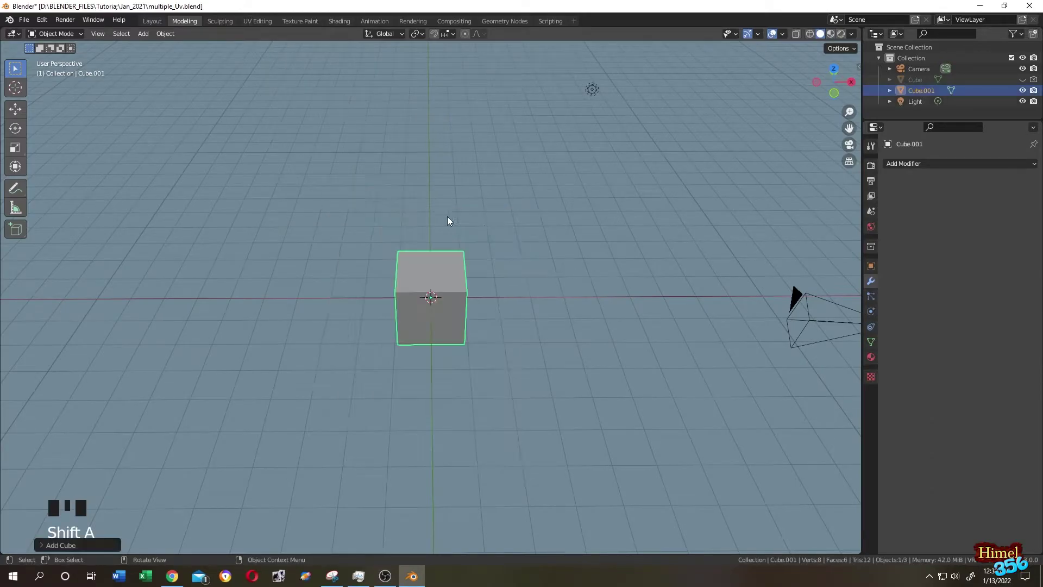
middle_click_drag(449, 221, 474, 213)
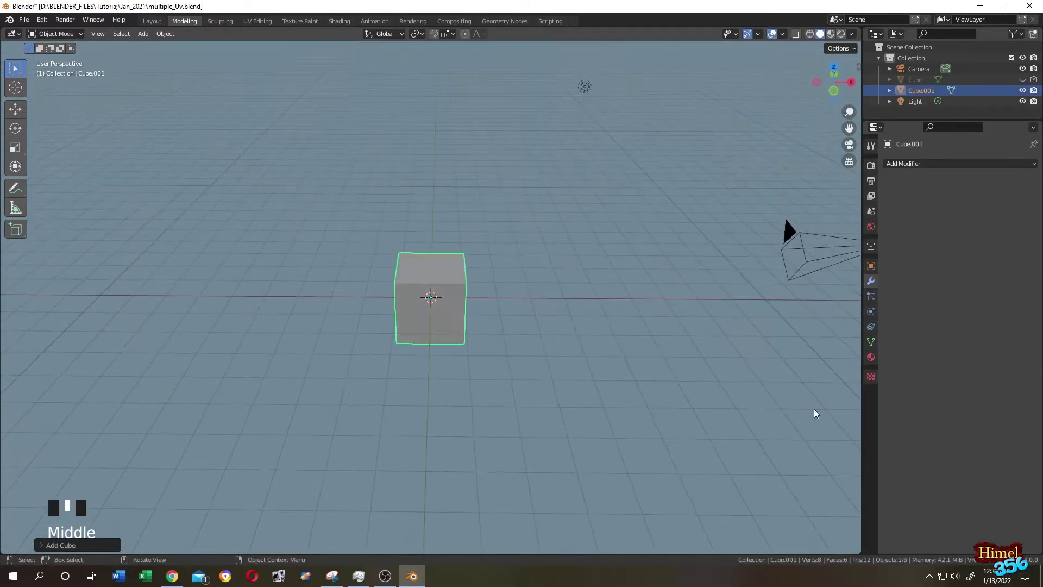
- Give Cube.001 a new material named Muti_UV_map and switch to the Shading workspace
left_click(871, 357)
left_click(1033, 163)
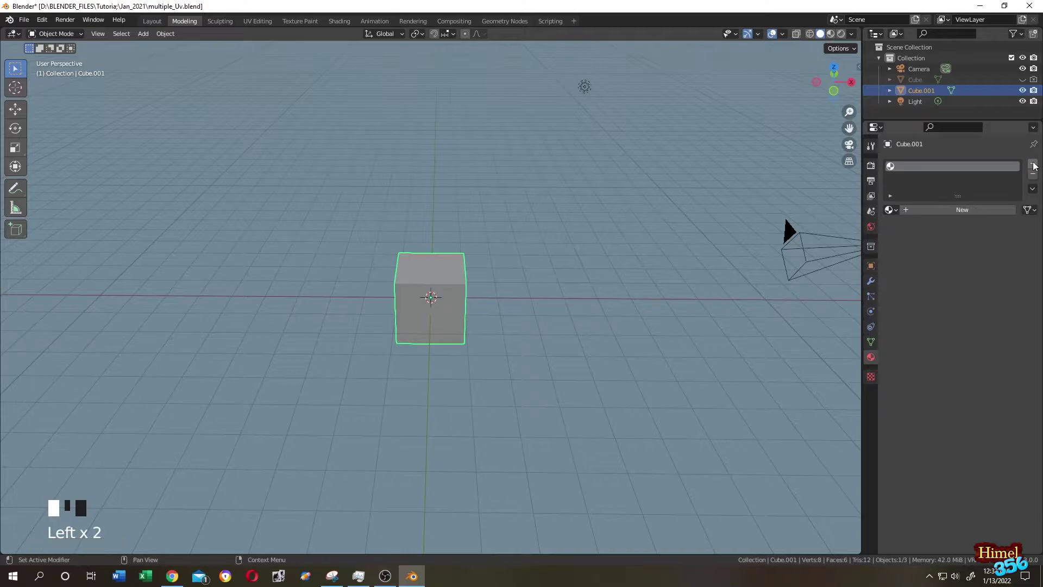
left_click(952, 211)
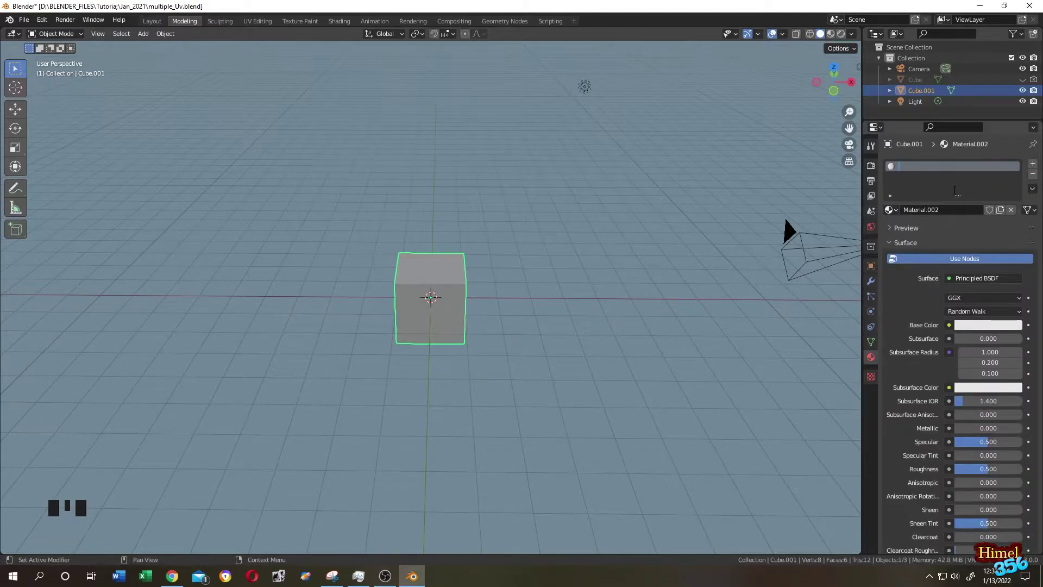
double_click(954, 166)
type("Muti_UV_map")
key("Return")
left_click(339, 21)
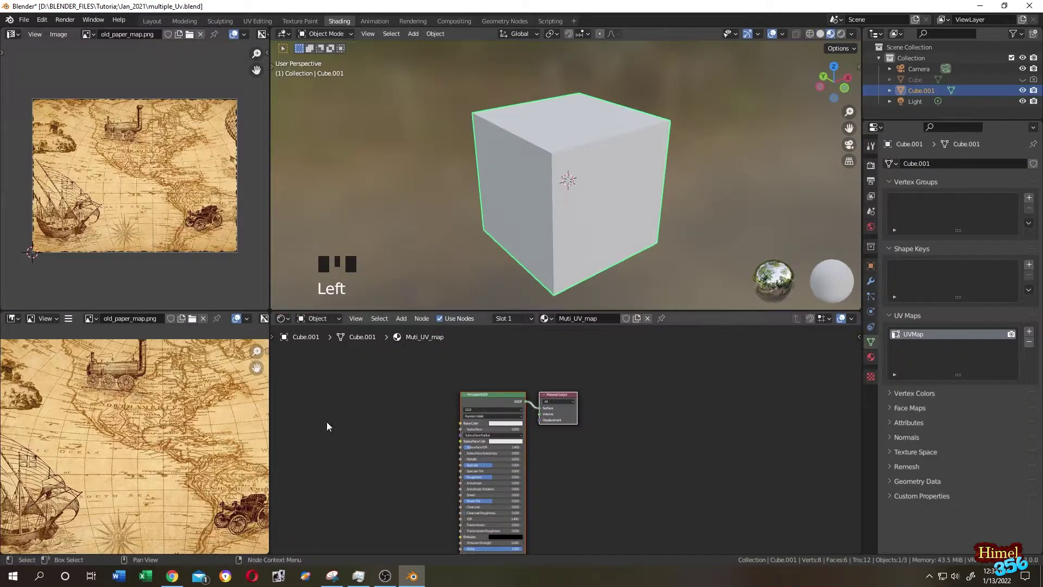
- Add an Image Texture node loaded with old_paper_map.png from the Paper folder
key("Home")
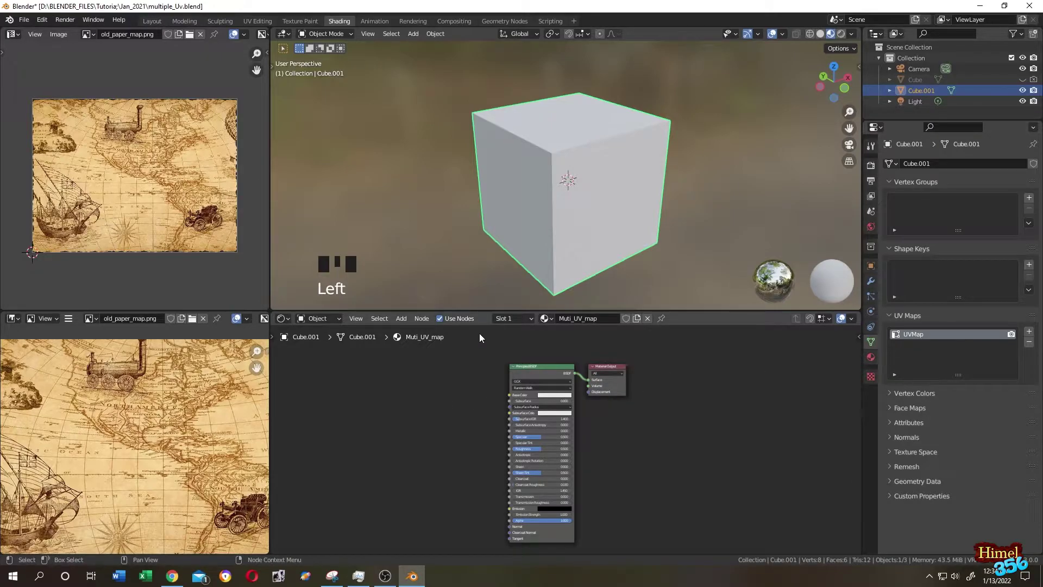
left_click(402, 319)
left_click(409, 328)
type("image")
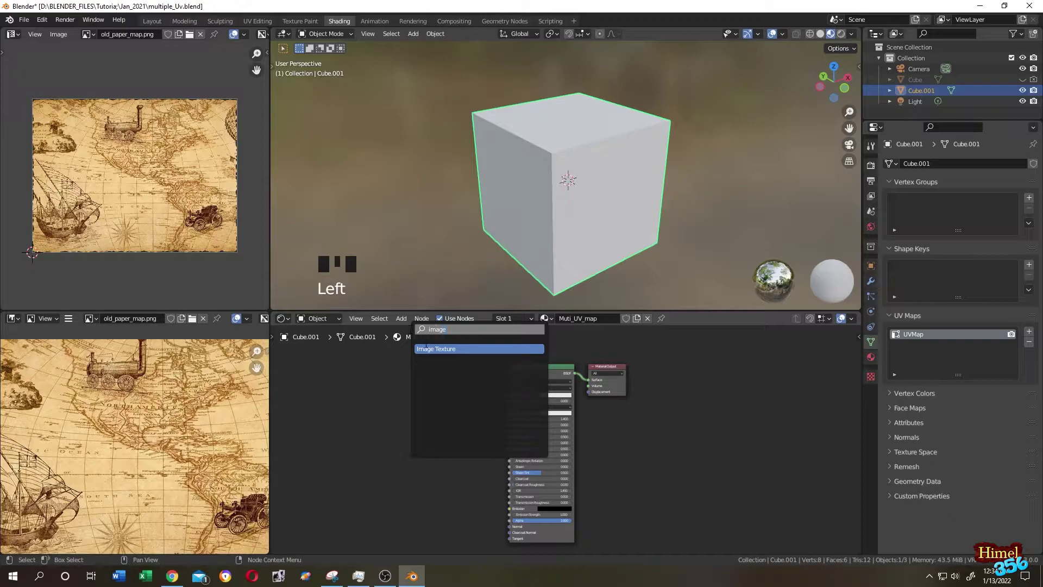
key("Return")
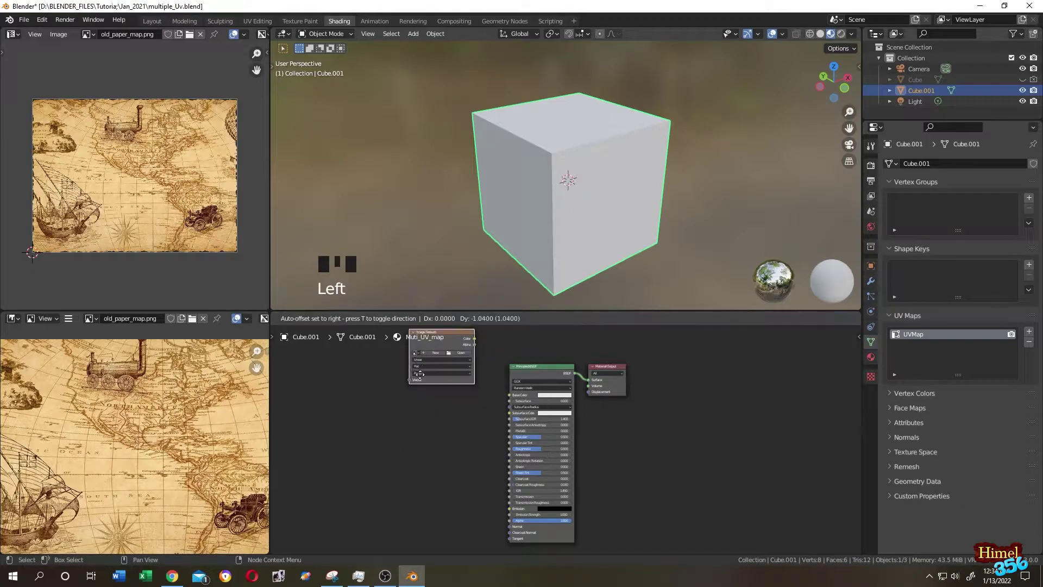
left_click(436, 418)
left_click(454, 390)
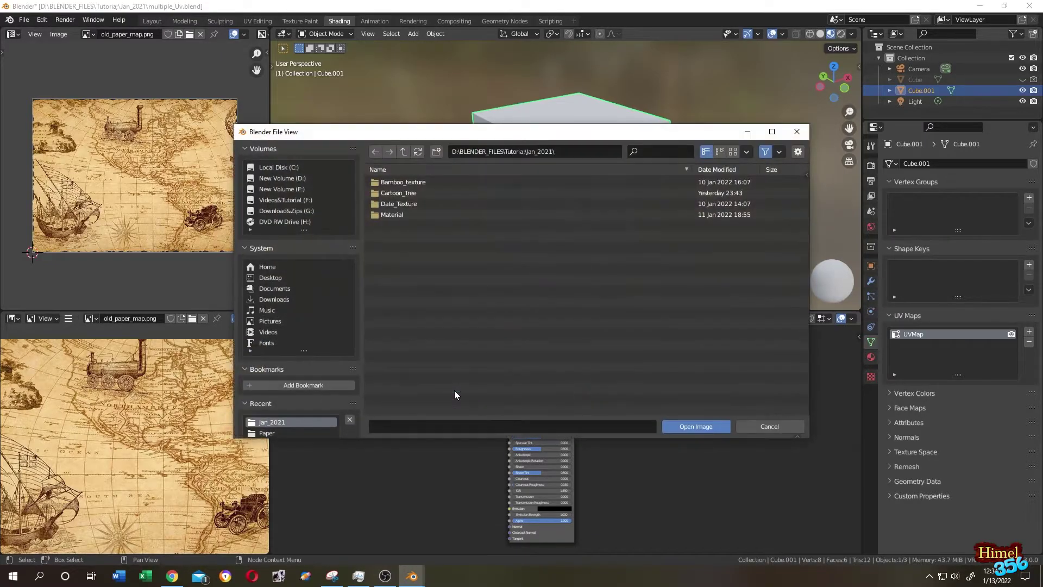
left_click(304, 390)
left_click(686, 425)
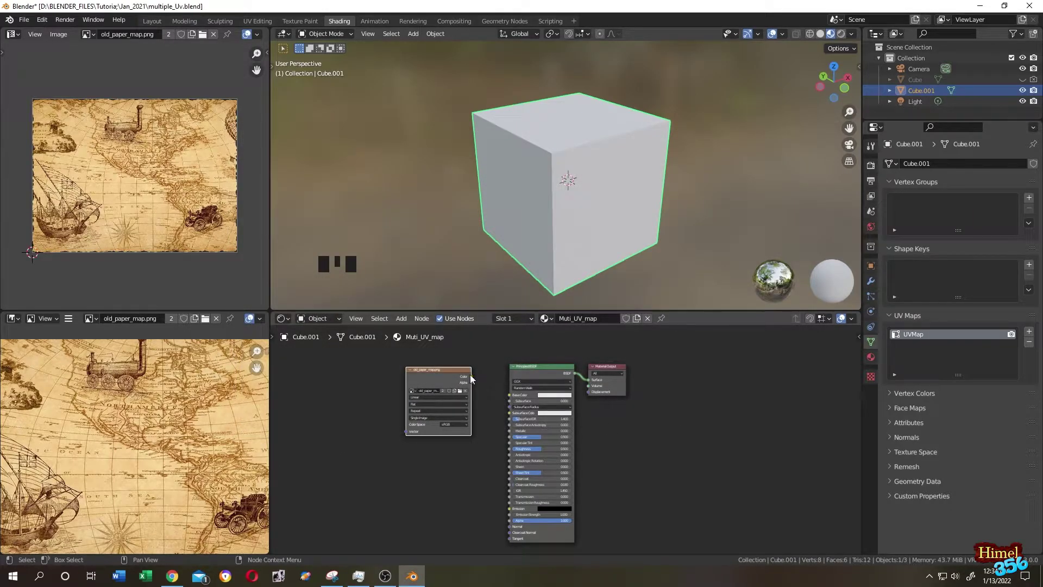
- Connect the paper map's Color to the Principled BSDF Base Color, then go to UV Editing
left_click_drag(470, 374, 509, 395)
left_click_drag(609, 380, 676, 380)
mouse_move(473, 149)
middle_mouse_down()
mouse_move(576, 126)
mouse_move(647, 124)
mouse_move(462, 134)
mouse_move(478, 169)
middle_mouse_up()
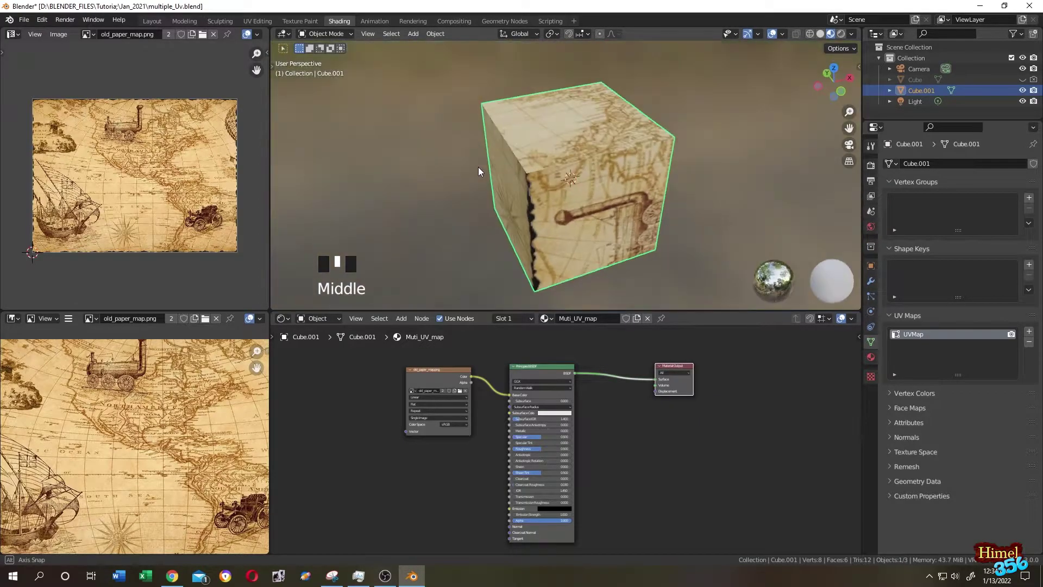
left_click(258, 21)
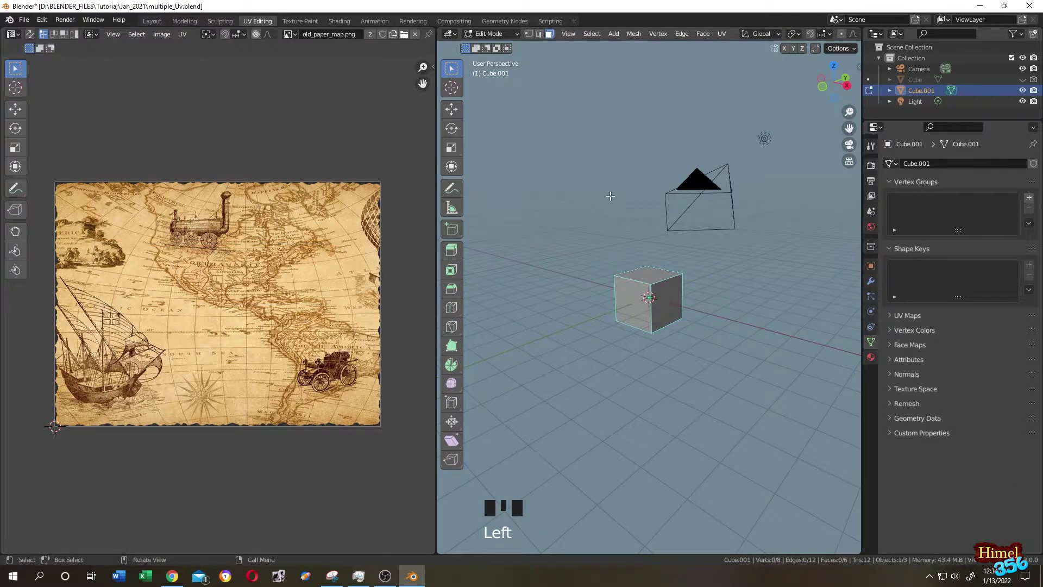
- Select all the cube's UV islands and move them across the paper map
key("a")
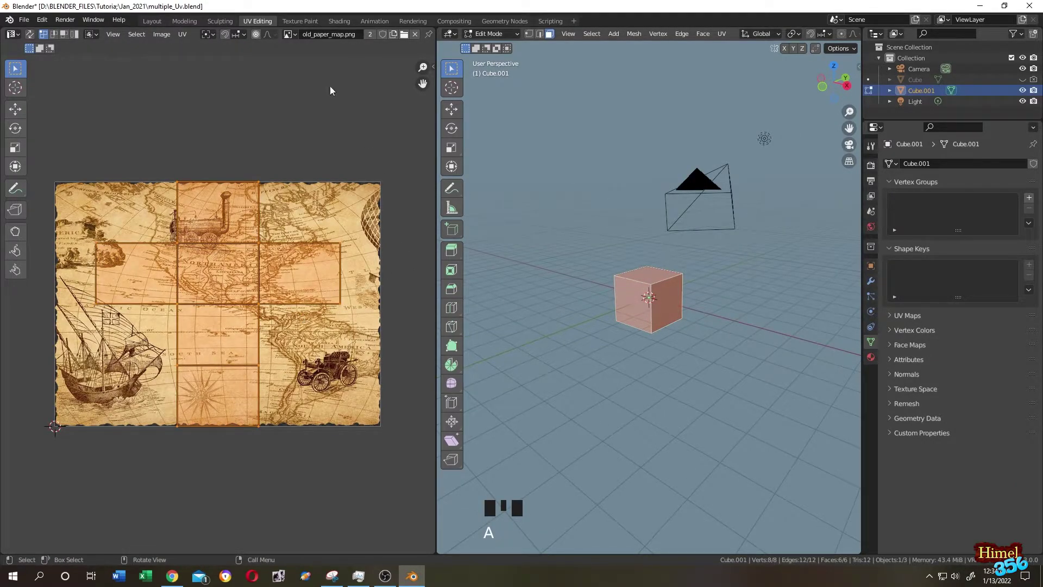
left_click(182, 146)
left_click_drag(32, 71, 385, 491)
key("g")
left_click(283, 249)
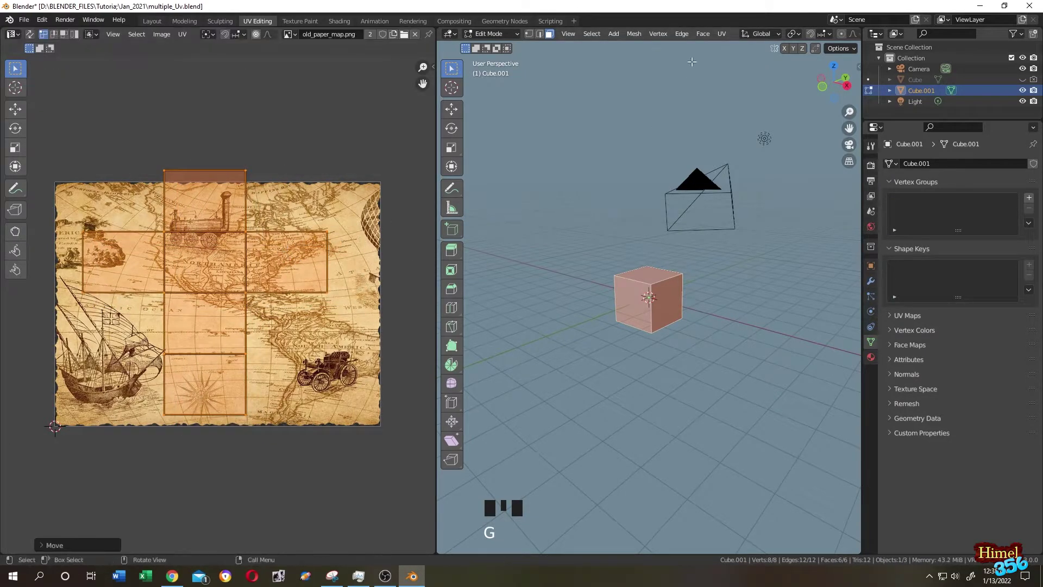
scroll(708, 34, "down", 5)
- Enable Material Preview, shift the UV islands again, and view the result in Shading
left_click(831, 34)
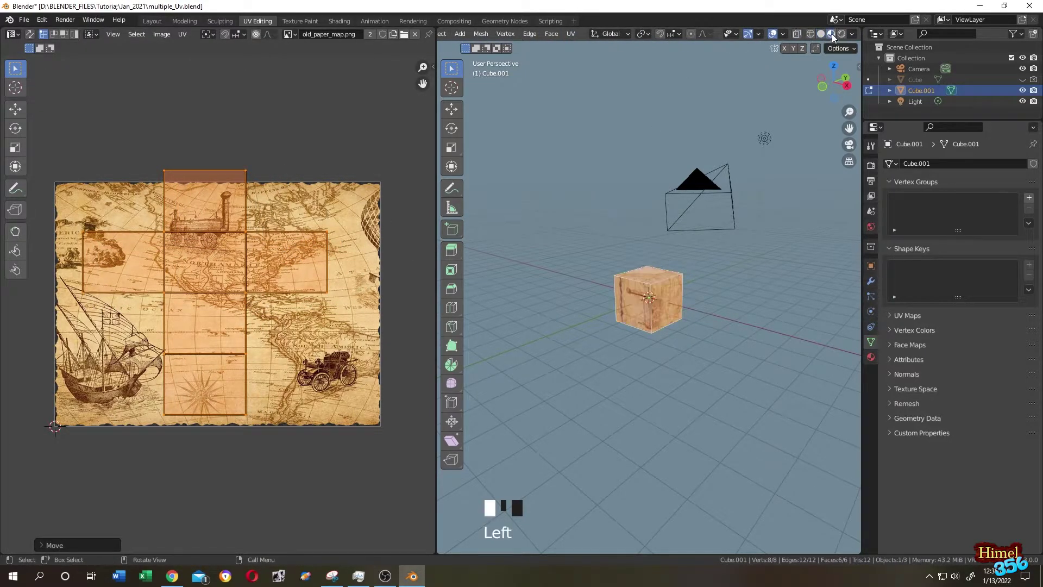
key("g")
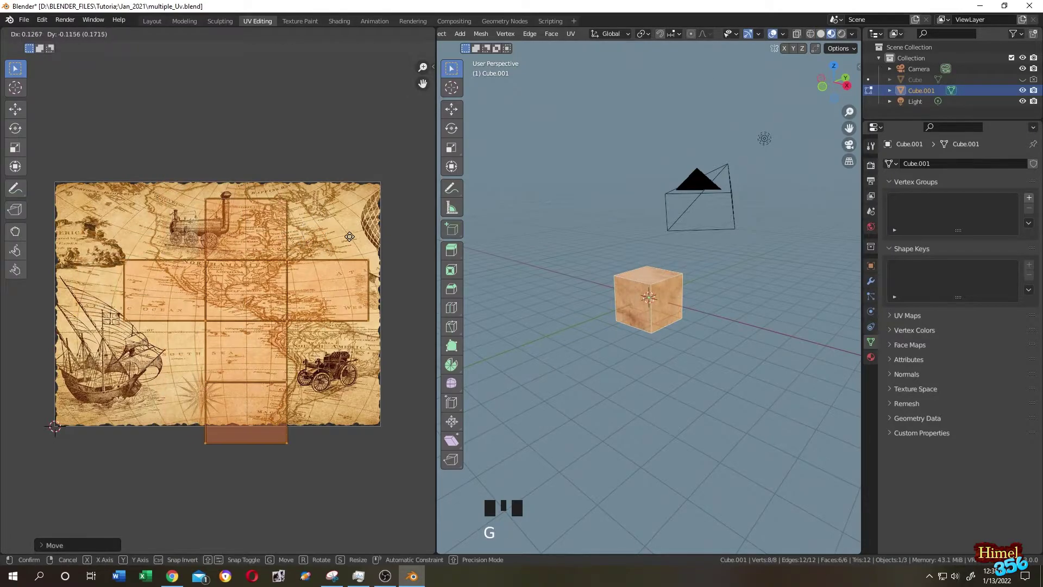
left_click(327, 233)
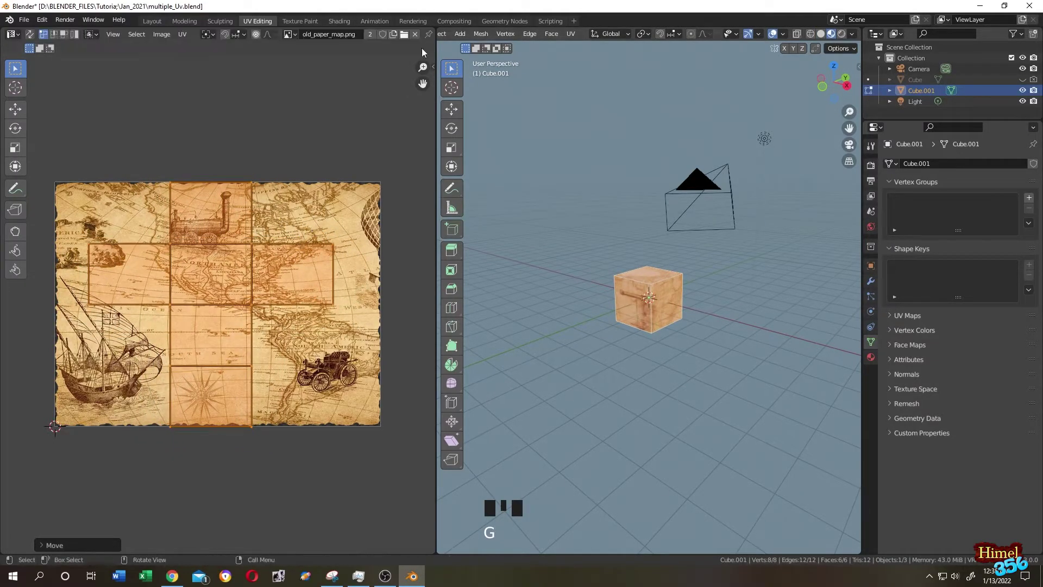
left_click(334, 21)
middle_click_drag(435, 151, 485, 342)
mouse_move(456, 228)
middle_mouse_down()
mouse_move(411, 198)
mouse_move(623, 270)
middle_mouse_up()
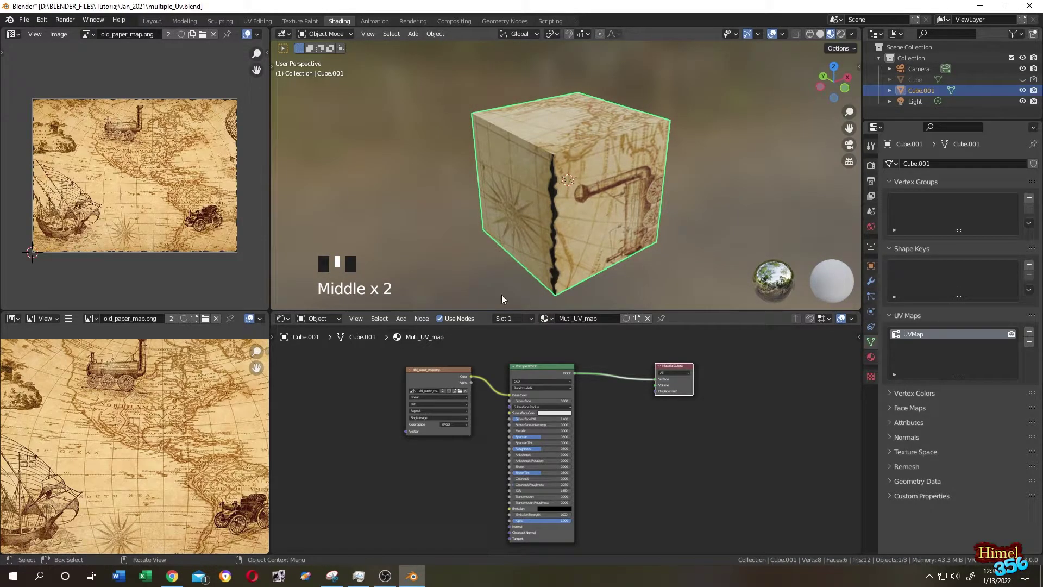
- Add a second UV map to Cube.001 and rename it UV_02
left_click(430, 367)
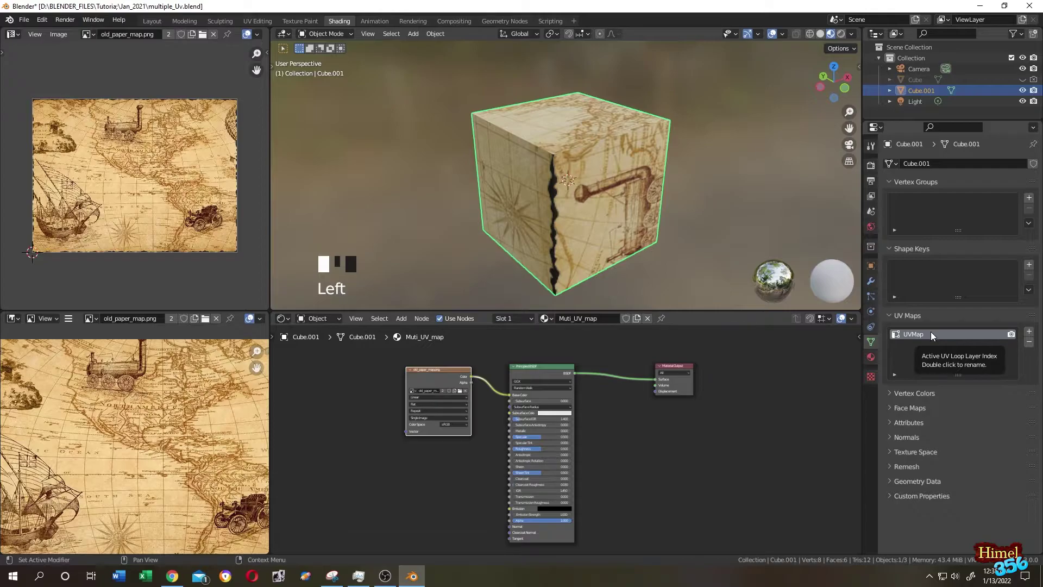
left_click(1027, 332)
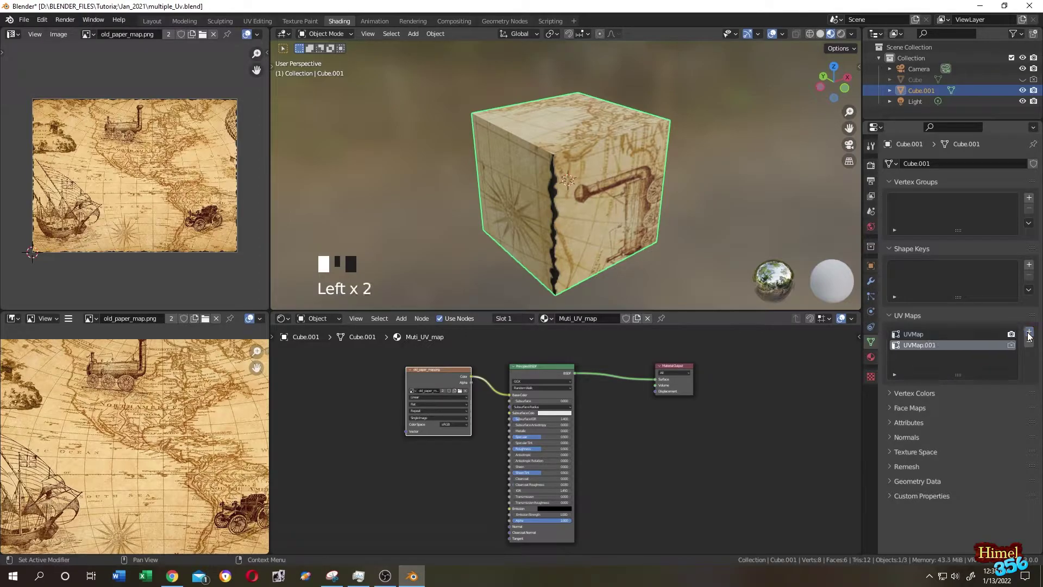
double_click(936, 346)
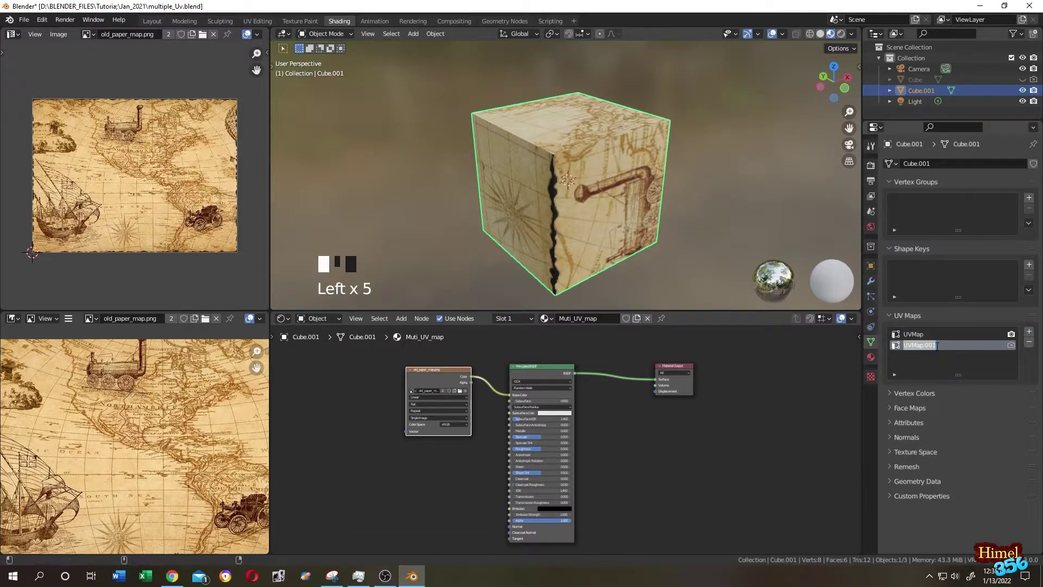
type("UV_02")
key("Return")
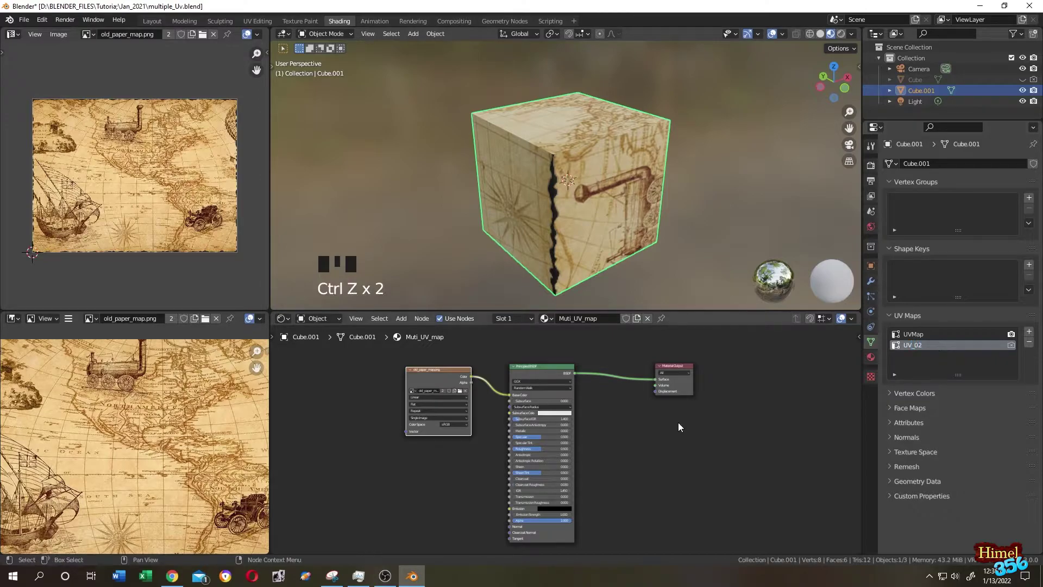
- Add a UV Map node and link it into the paper map texture's Vector input
left_click(402, 321)
left_click(418, 332)
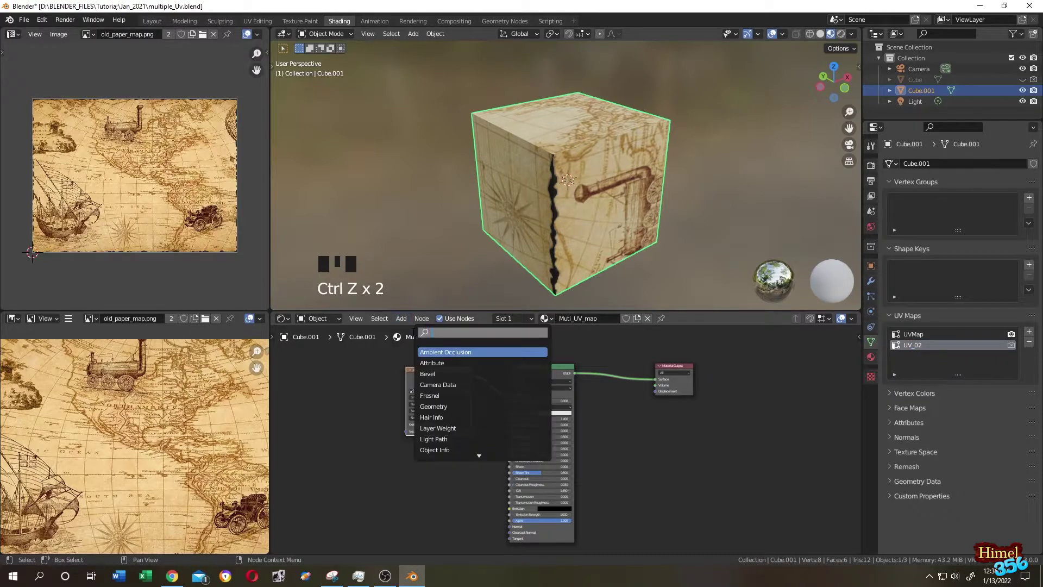
type("uv map")
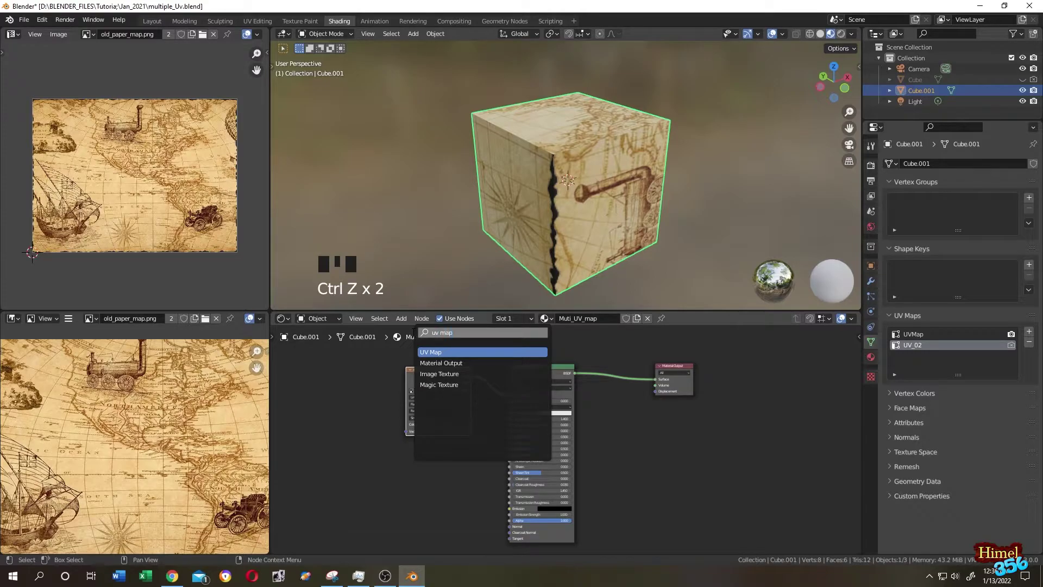
left_click(429, 352)
left_click(359, 380)
scroll(370, 377, "up", 3)
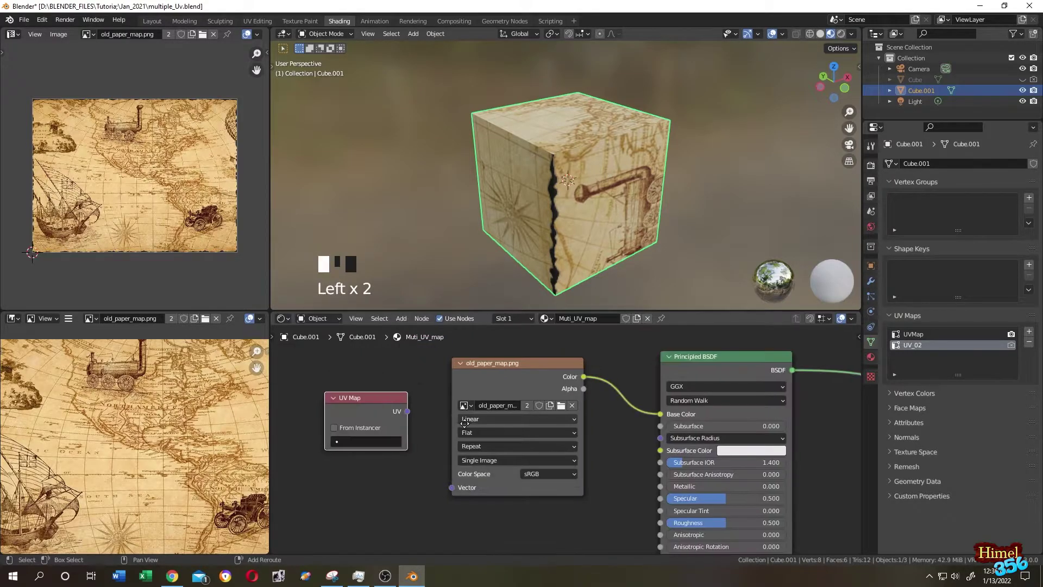
left_click_drag(408, 412, 451, 490)
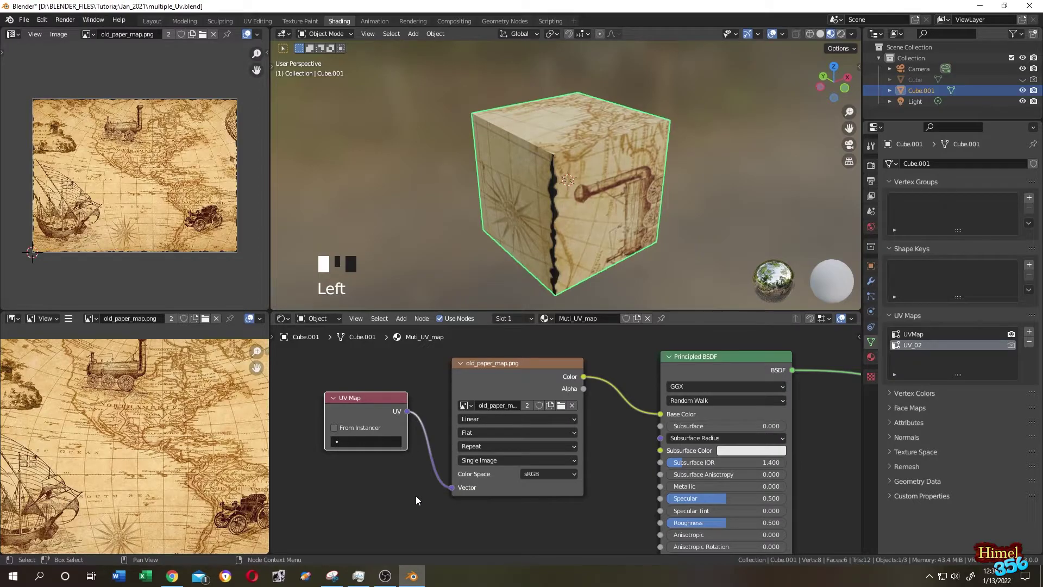
- Set the UV Map node to UVMap and make UVMap the mesh's active UV map
left_click(382, 442)
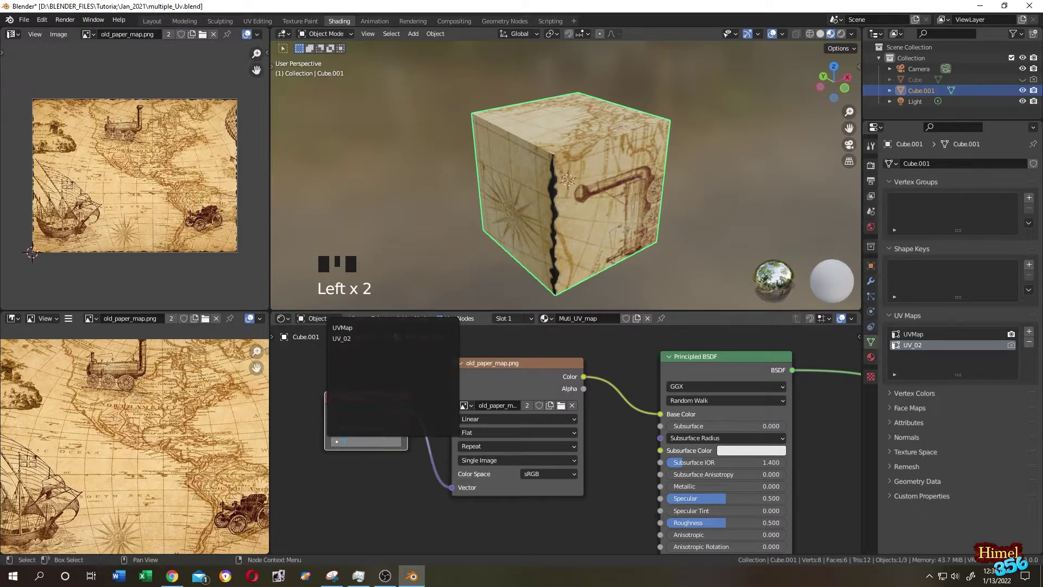
left_click(363, 327)
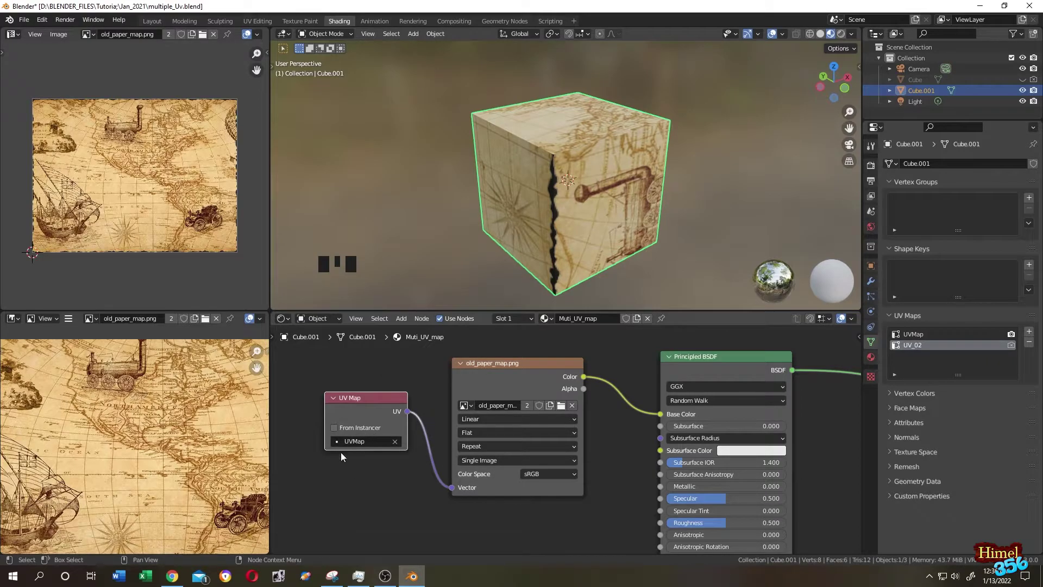
left_click(915, 335)
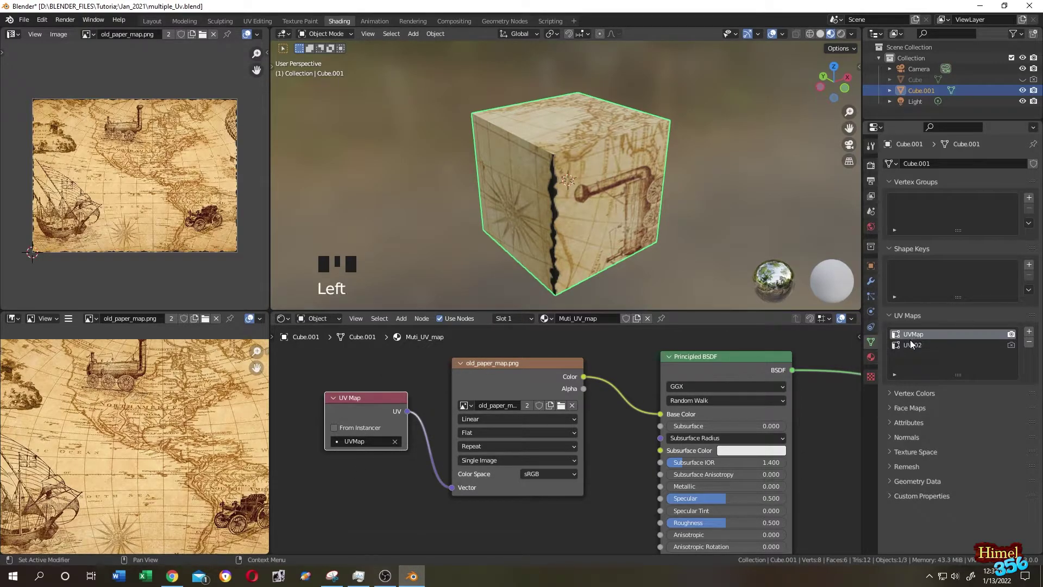
scroll(500, 387, "down", 3)
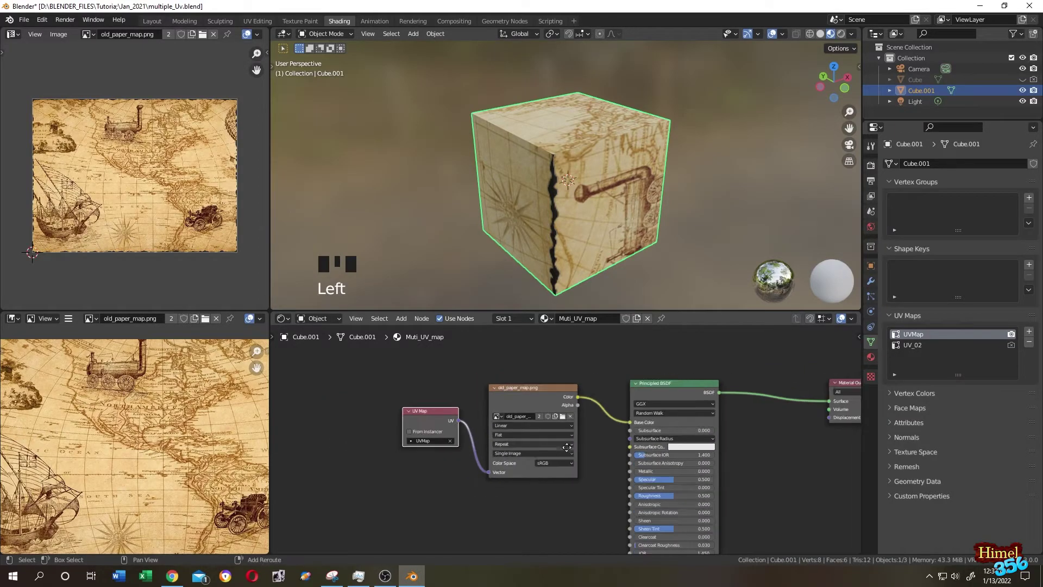
- Add a second Image Texture node below the paper map and load Dollar.jpg into it
middle_click_drag(549, 429, 494, 374)
left_click(407, 321)
left_click(412, 329)
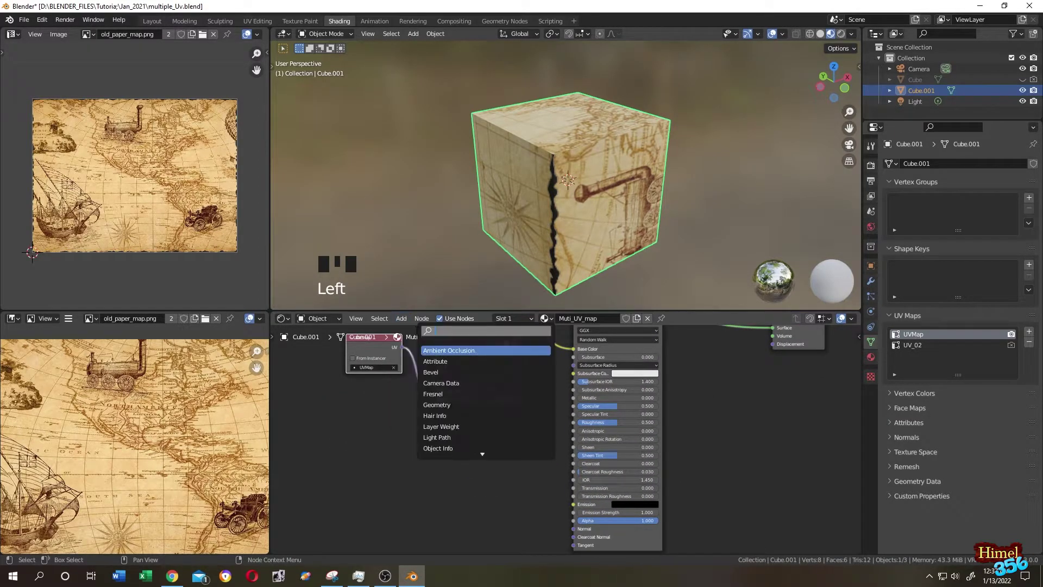
type("image")
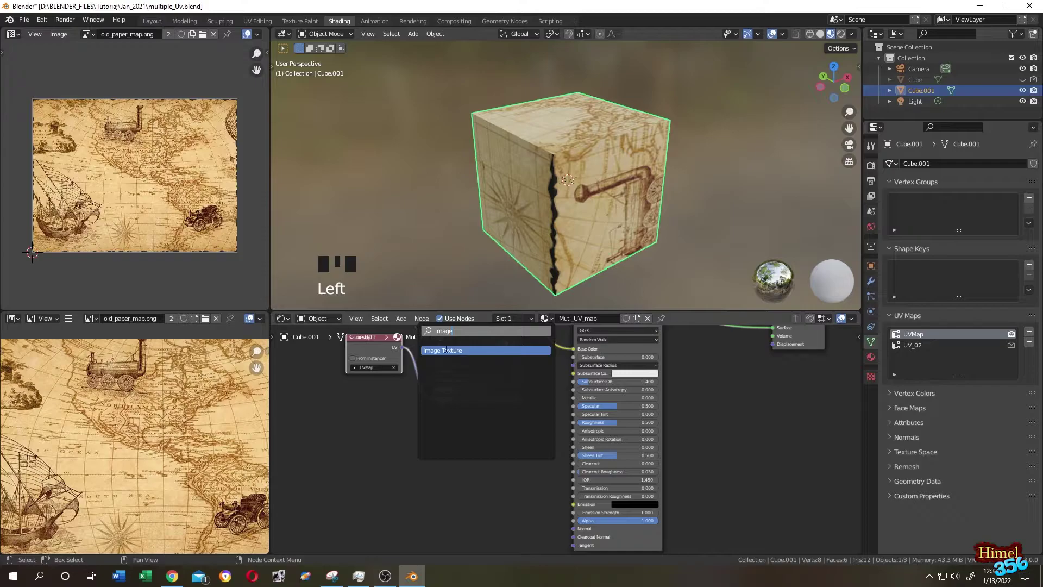
left_click(444, 350)
left_click(462, 484)
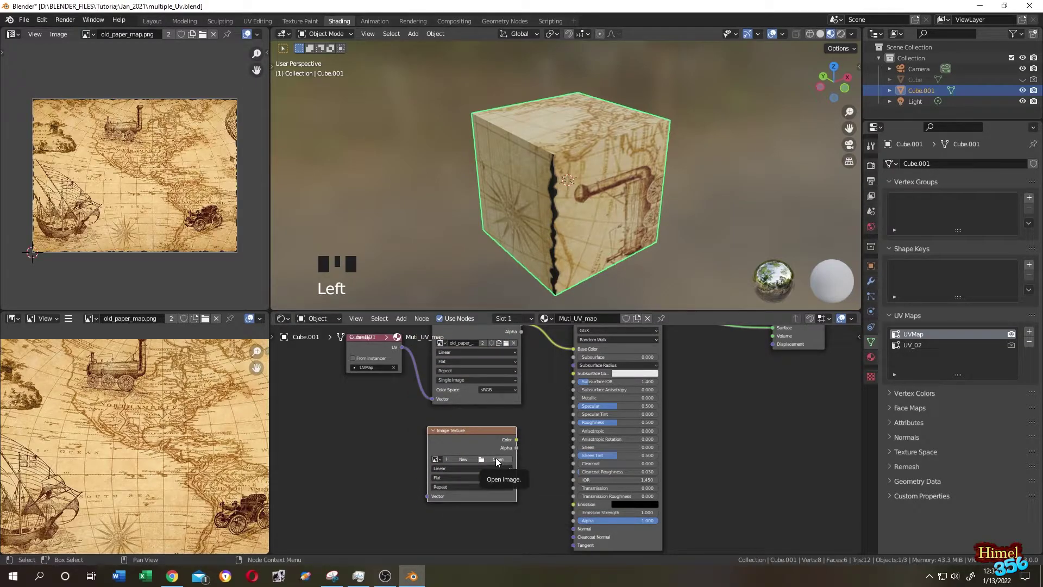
left_click(496, 459)
left_click(270, 423)
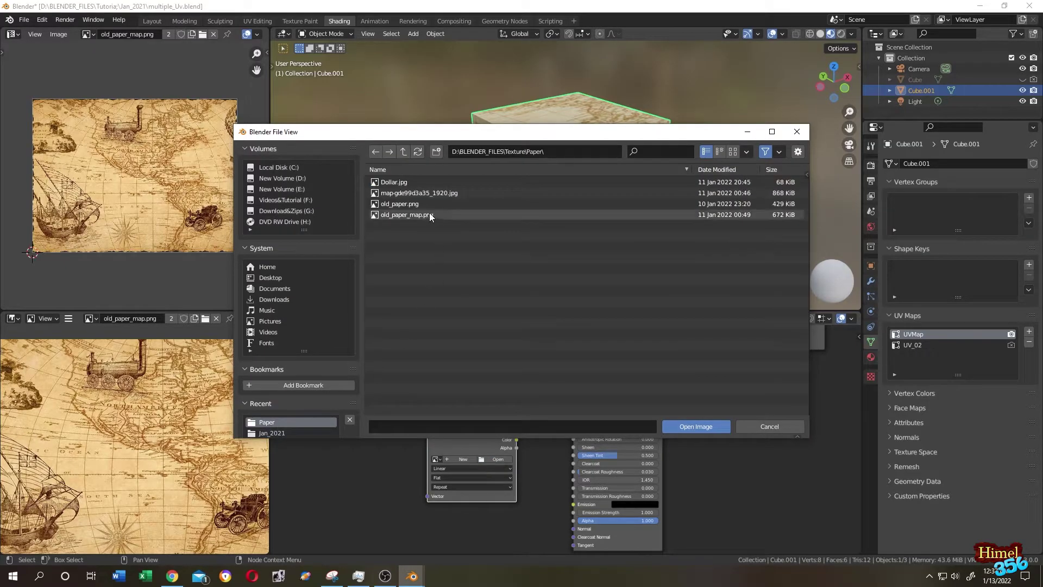
left_click(406, 183)
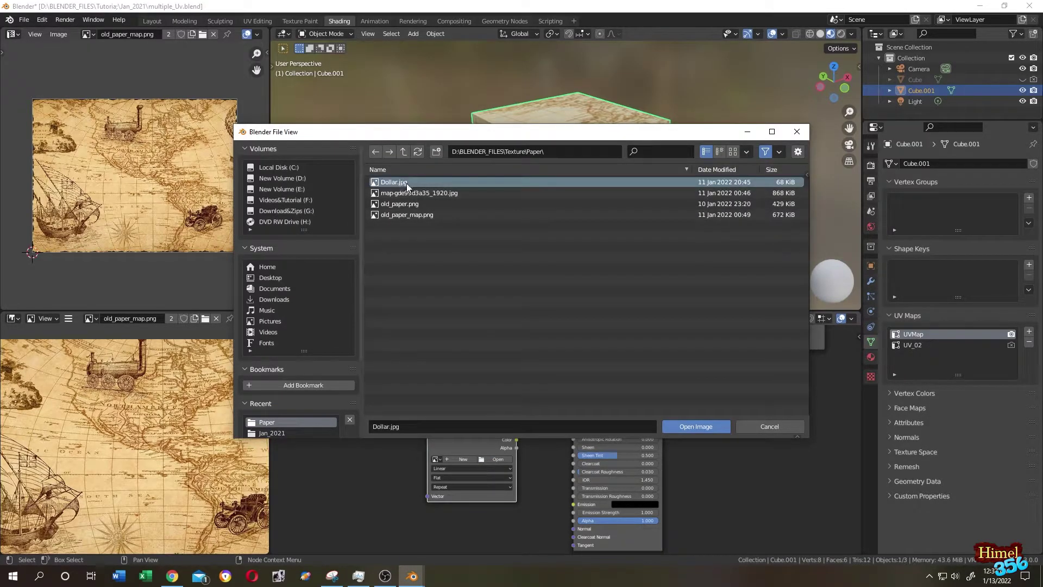
left_click(706, 429)
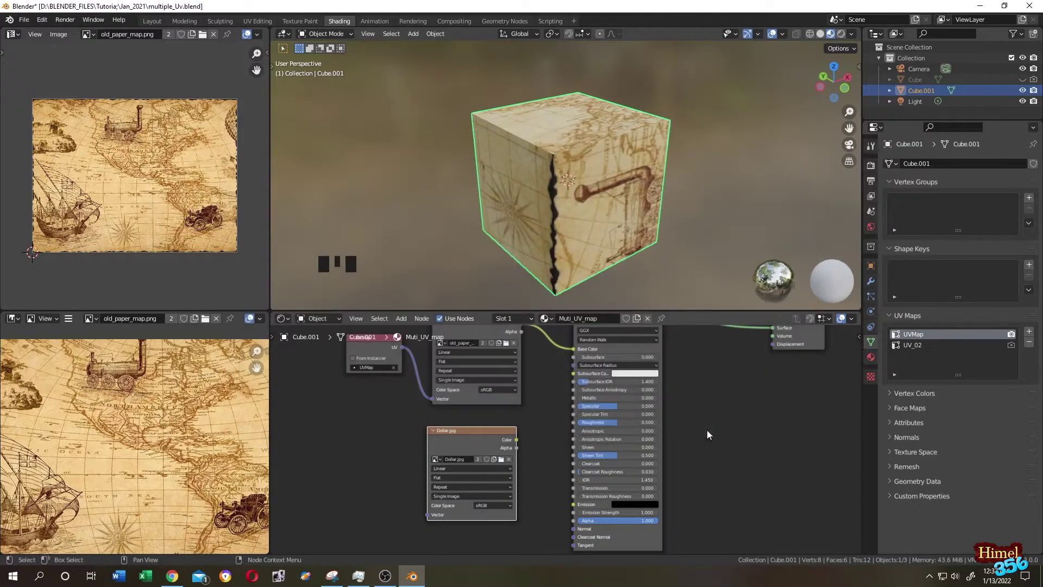
left_click(402, 319)
- Feed Dollar.jpg's Vector from a new UV Map node set to UV_02, and collapse the Principled BSDF
left_click(414, 331)
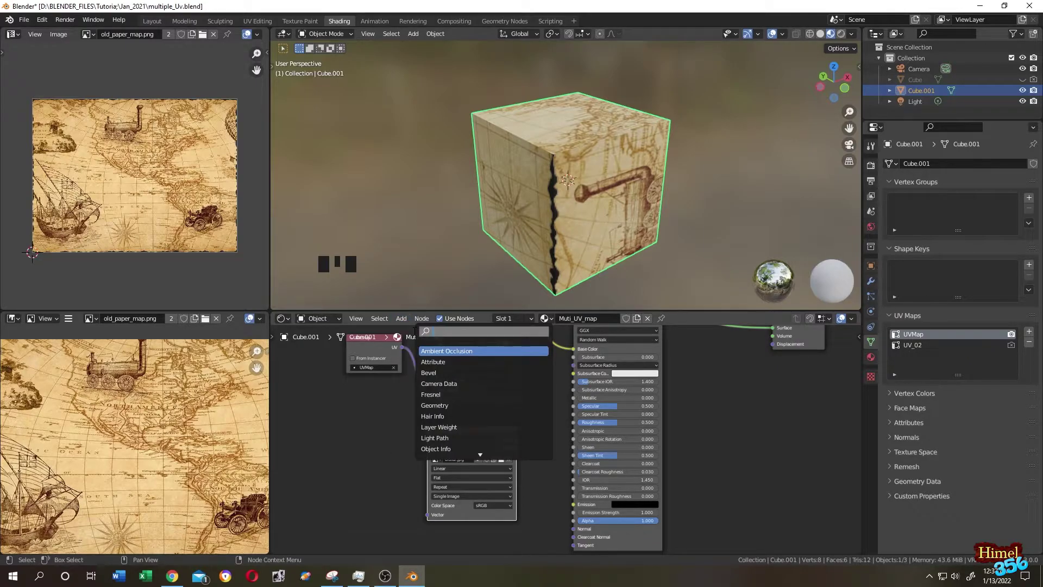
type("uv")
left_click(436, 351)
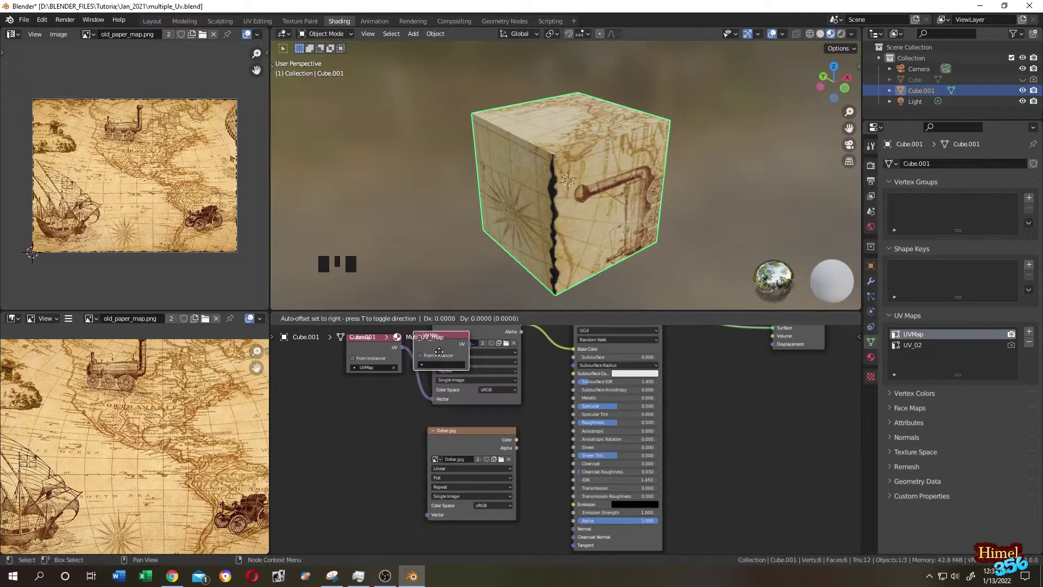
left_click(403, 443)
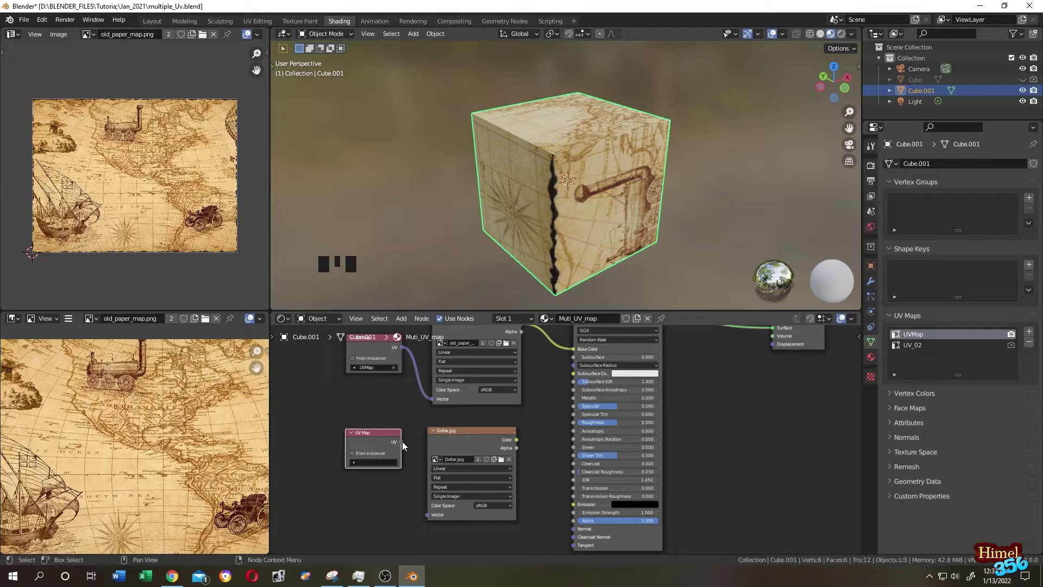
left_click_drag(402, 441, 428, 514)
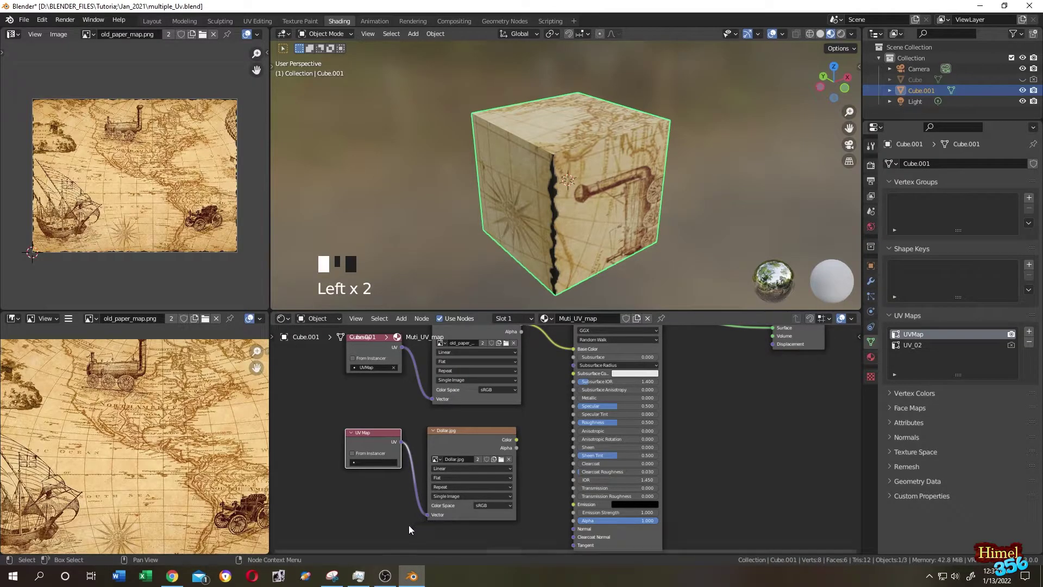
left_click(377, 461)
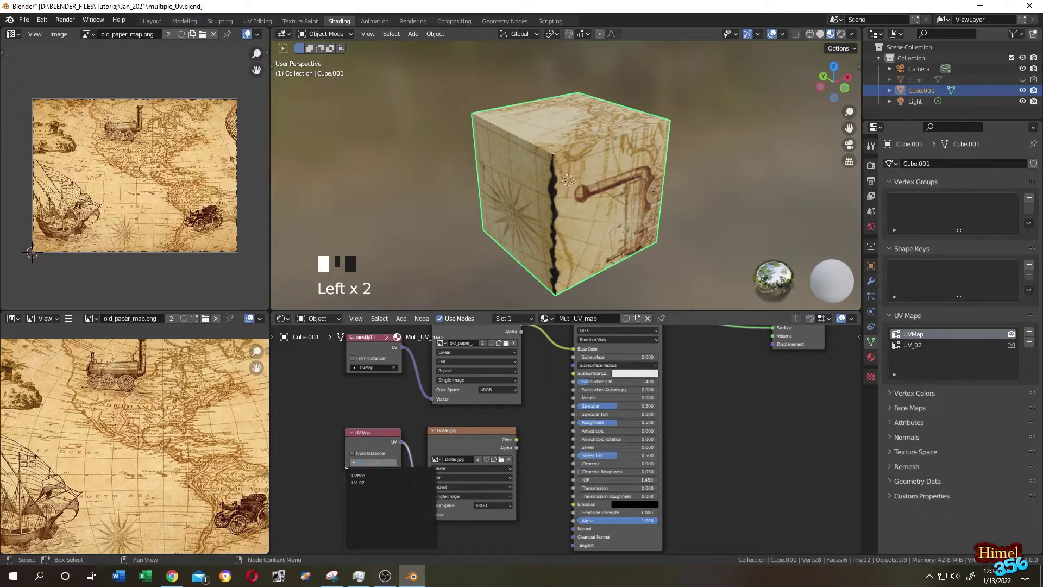
left_click(375, 482)
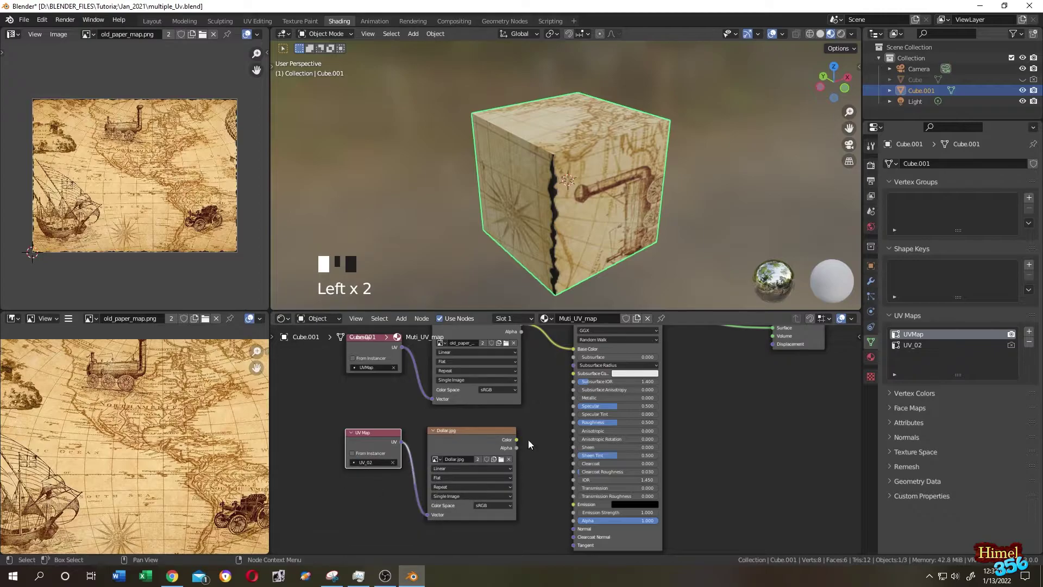
scroll(528, 439, "down", 3)
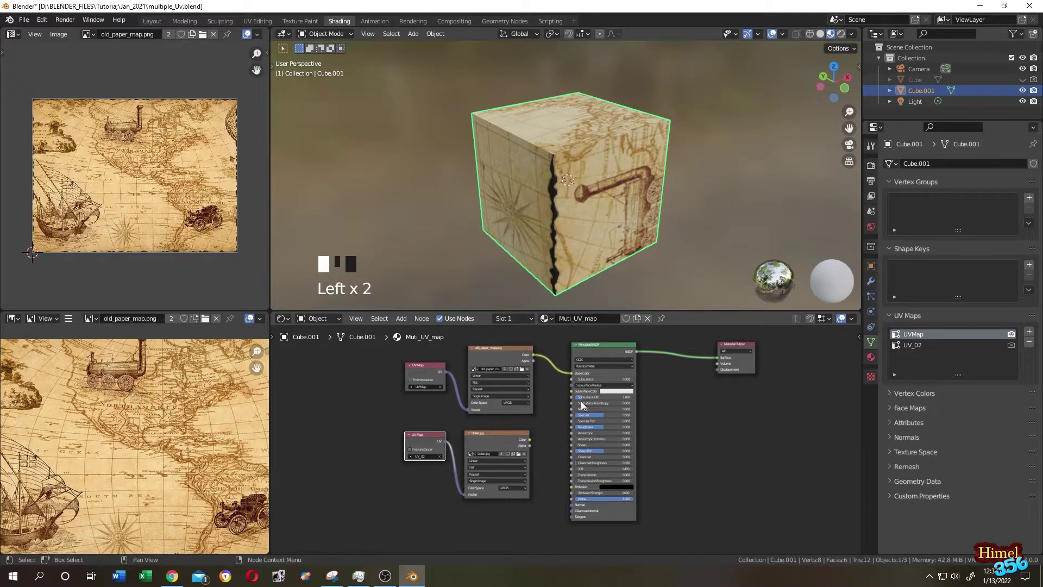
left_click(575, 346)
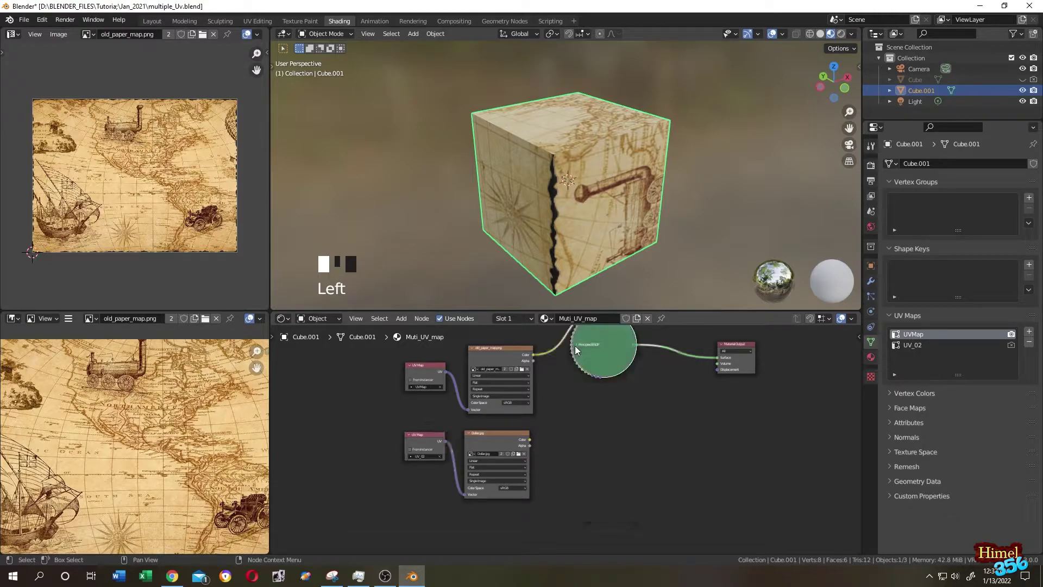
- Add a second Principled BSDF and link Dollar.jpg's Color to its Base Color
left_click(403, 318)
left_click(406, 331)
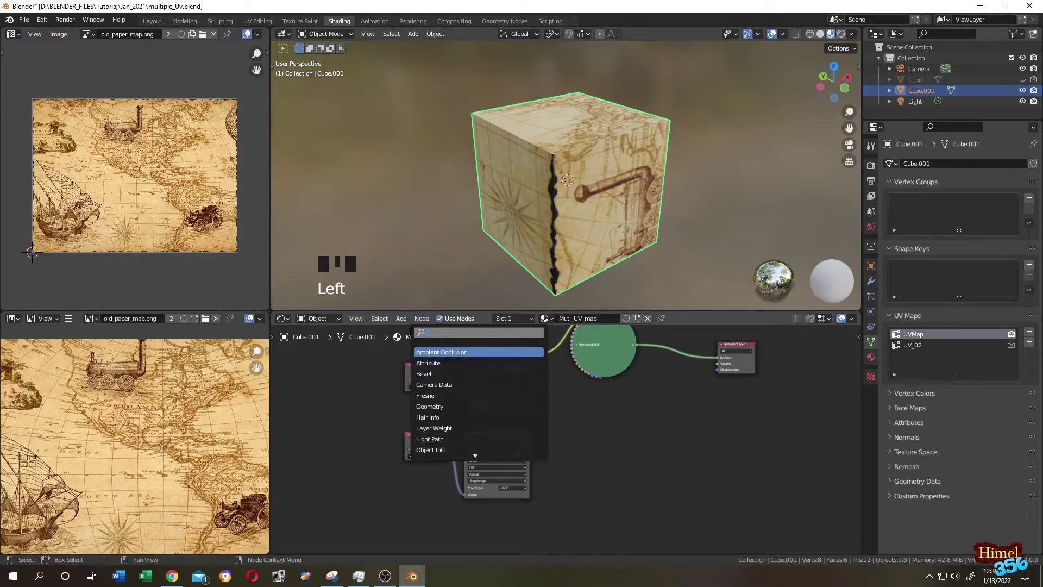
type("prin")
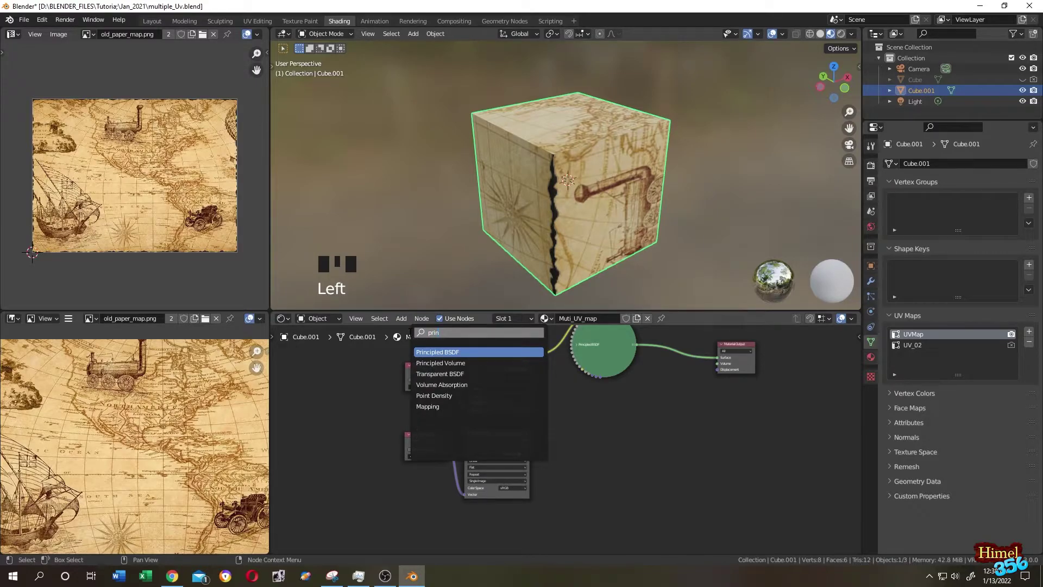
left_click(461, 352)
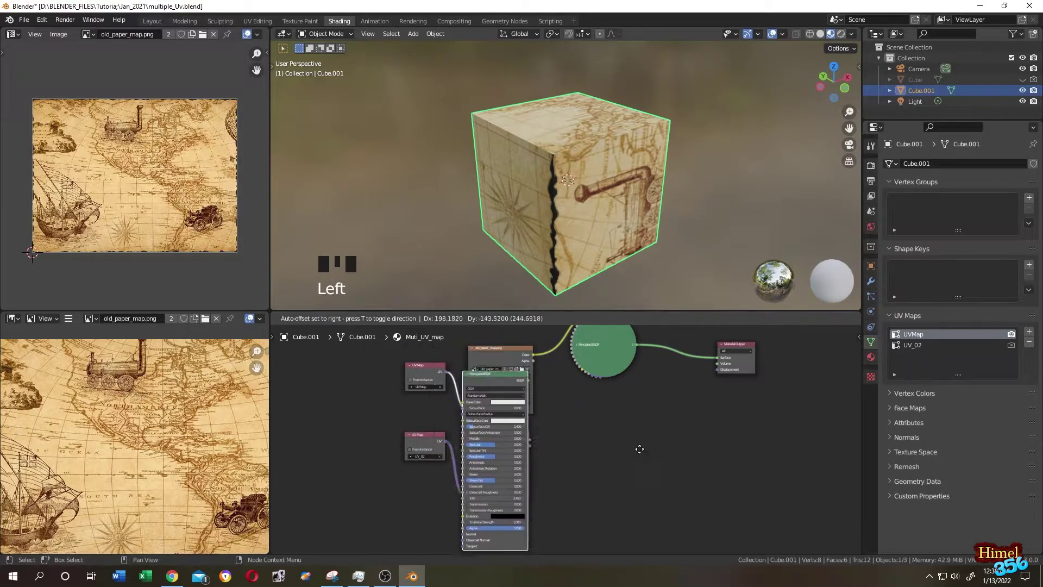
left_click(788, 470)
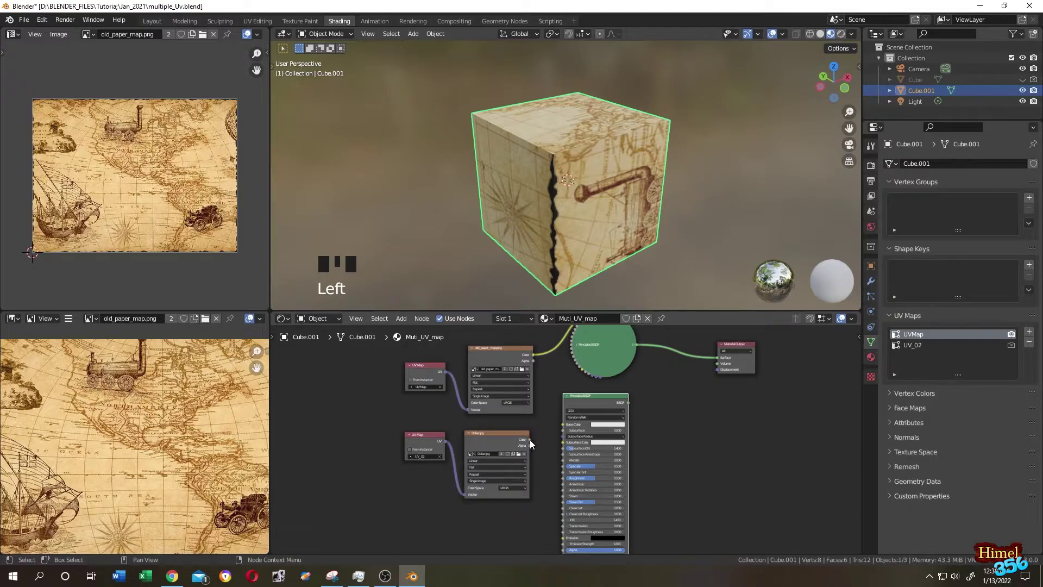
left_click_drag(529, 439, 564, 425)
- Add a Mix Shader node near the Material Output
left_click(401, 318)
left_click(409, 328)
type("mix")
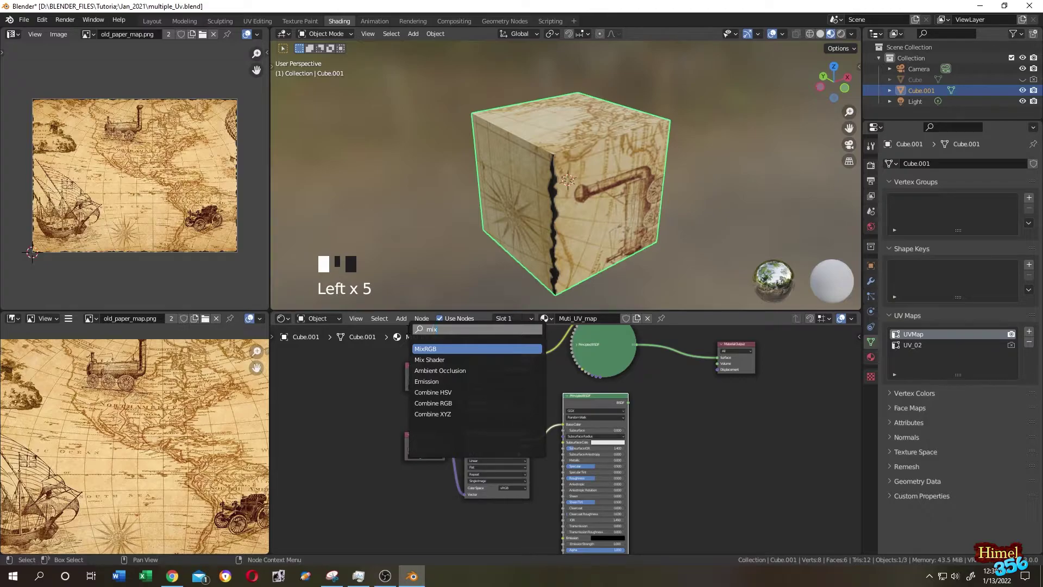
key("Down")
key("Return")
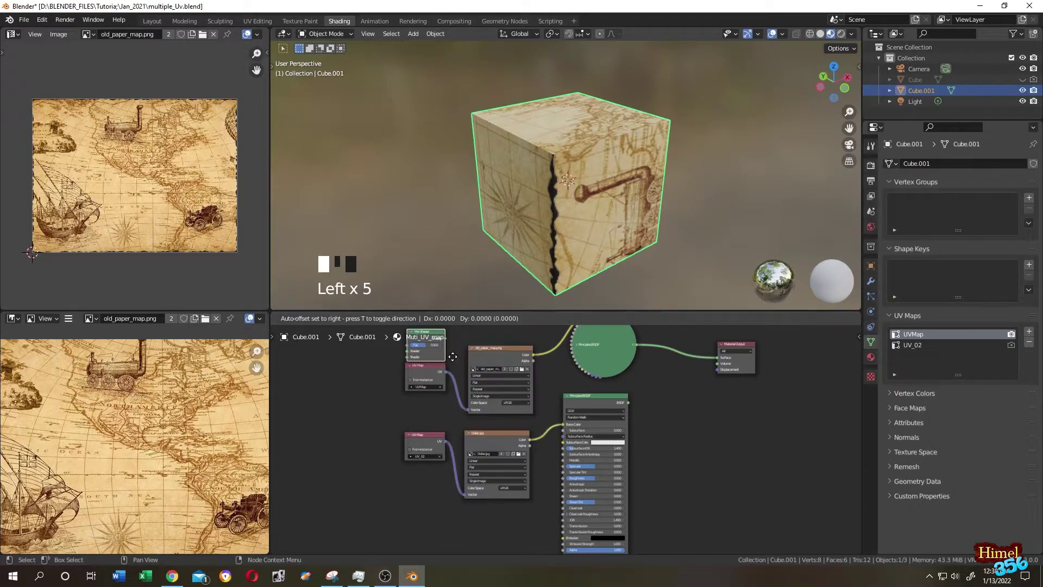
left_click(776, 437)
scroll(777, 437, "up", 2)
middle_click_drag(776, 437, 589, 546)
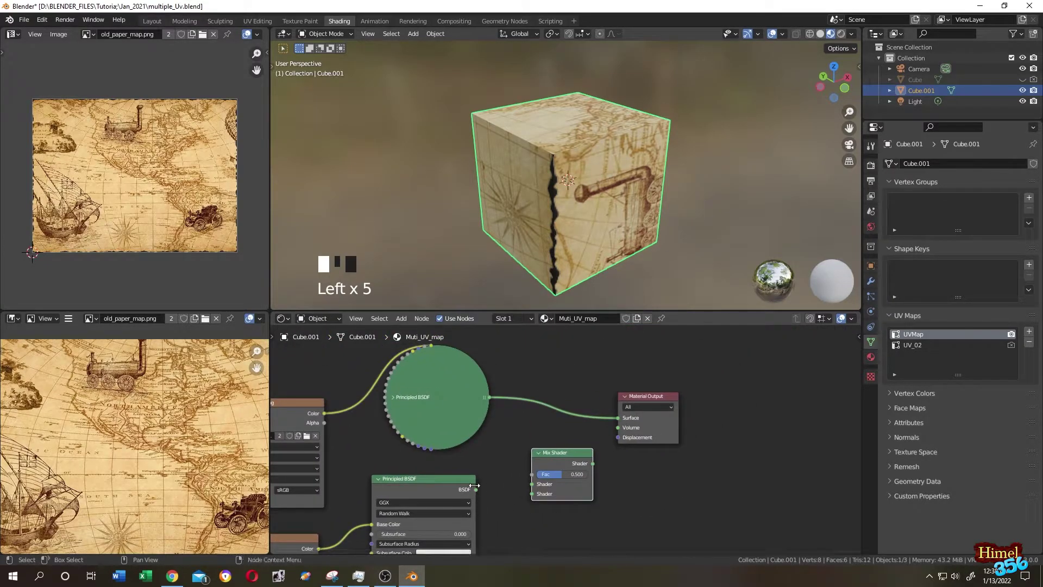
- Wire both Principled BSDFs into the Mix Shader's two Shader inputs
left_click_drag(475, 489, 533, 486)
left_click(503, 430)
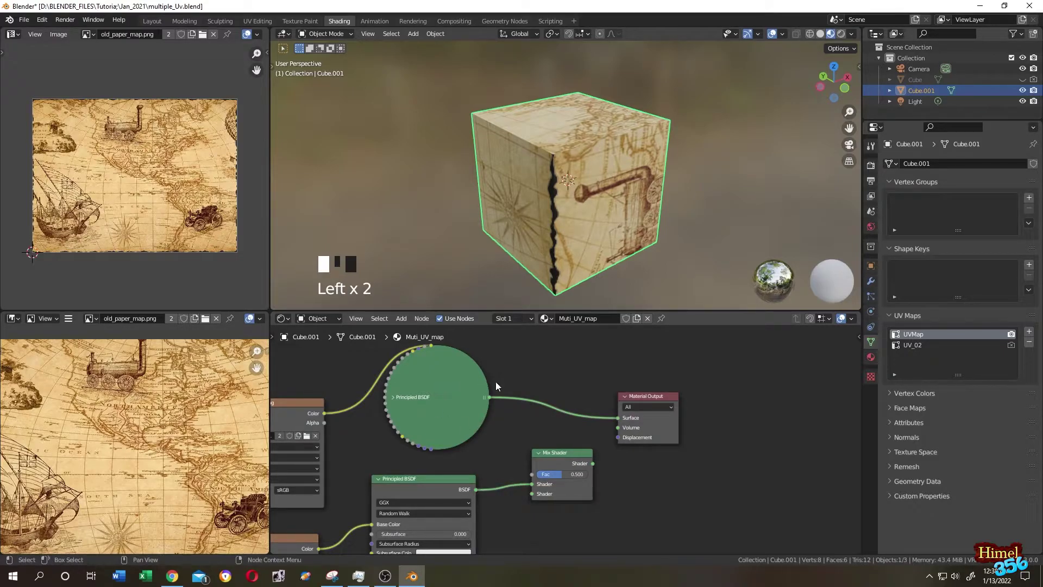
left_click_drag(616, 417, 532, 493)
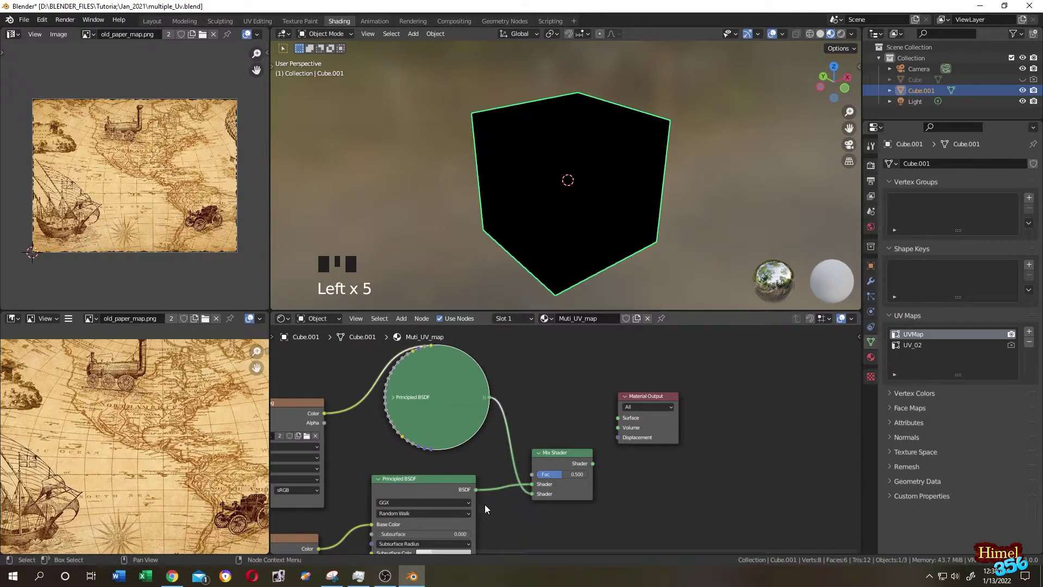
middle_click_drag(454, 477, 485, 399)
- Collapse the second Principled BSDF and plug the Mix Shader output into Material Output Surface
left_click(408, 402)
scroll(529, 468, "down", 2)
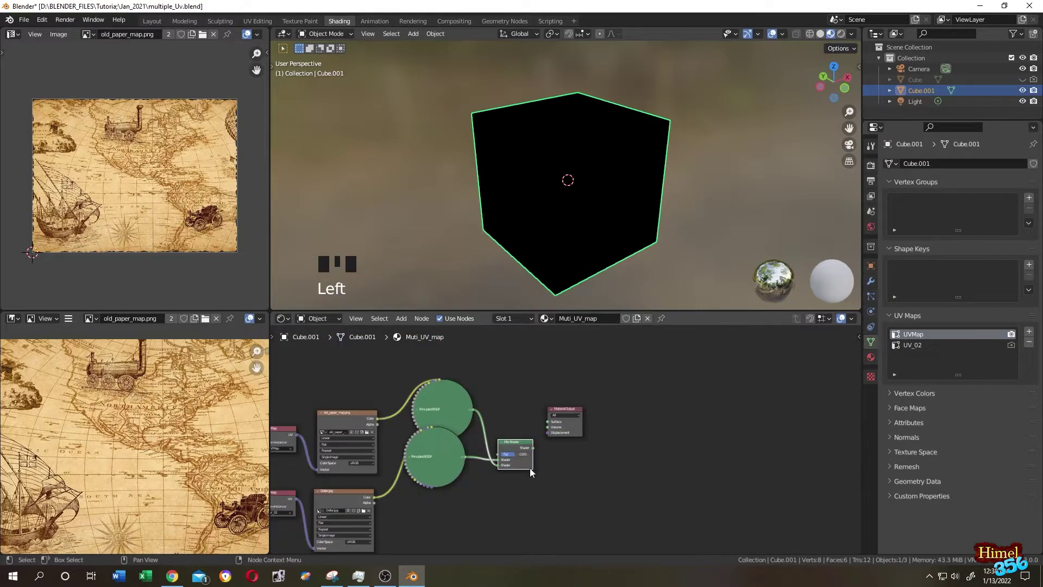
scroll(529, 468, "up", 5)
middle_click_drag(530, 468, 517, 485)
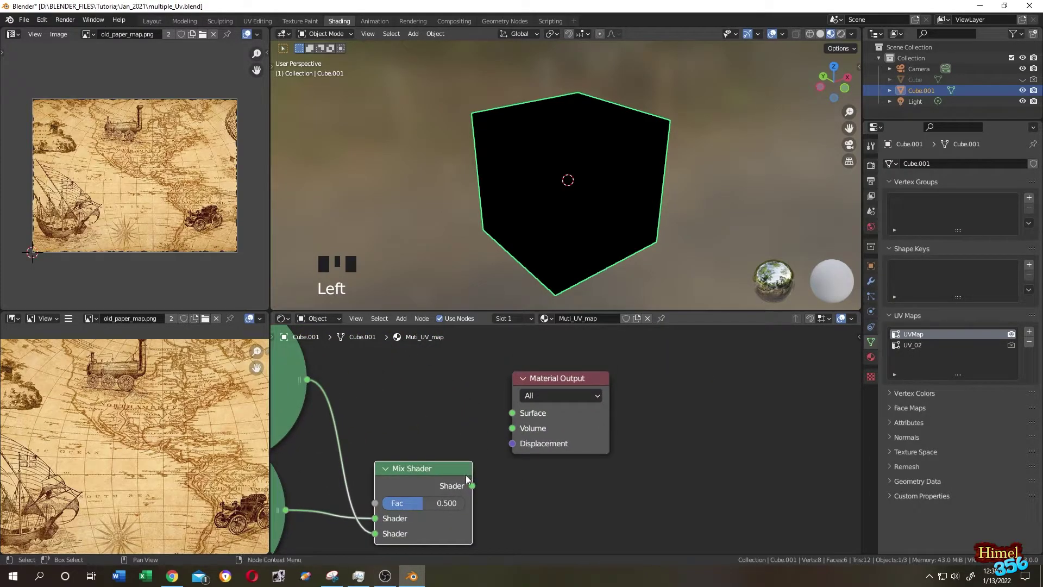
left_click_drag(472, 485, 512, 413)
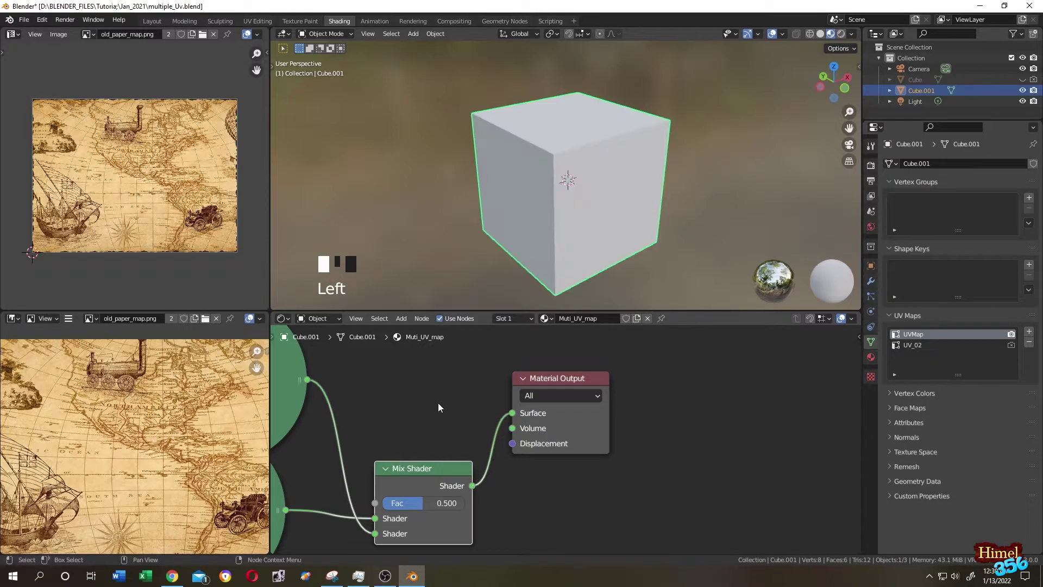
scroll(438, 403, "down", 3)
middle_click_drag(576, 179, 565, 232)
middle_click_drag(622, 192, 606, 213)
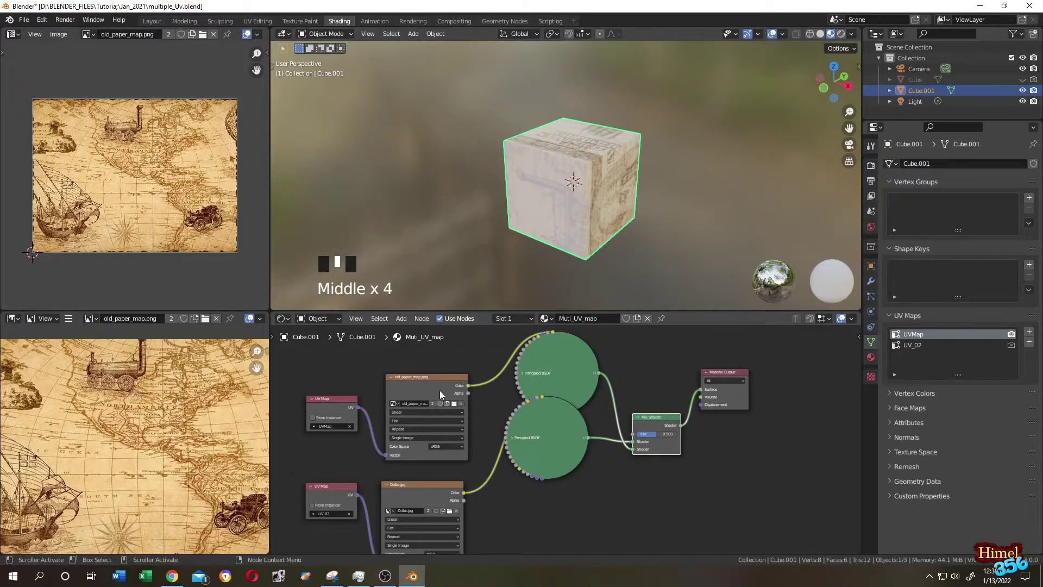
left_click(423, 376)
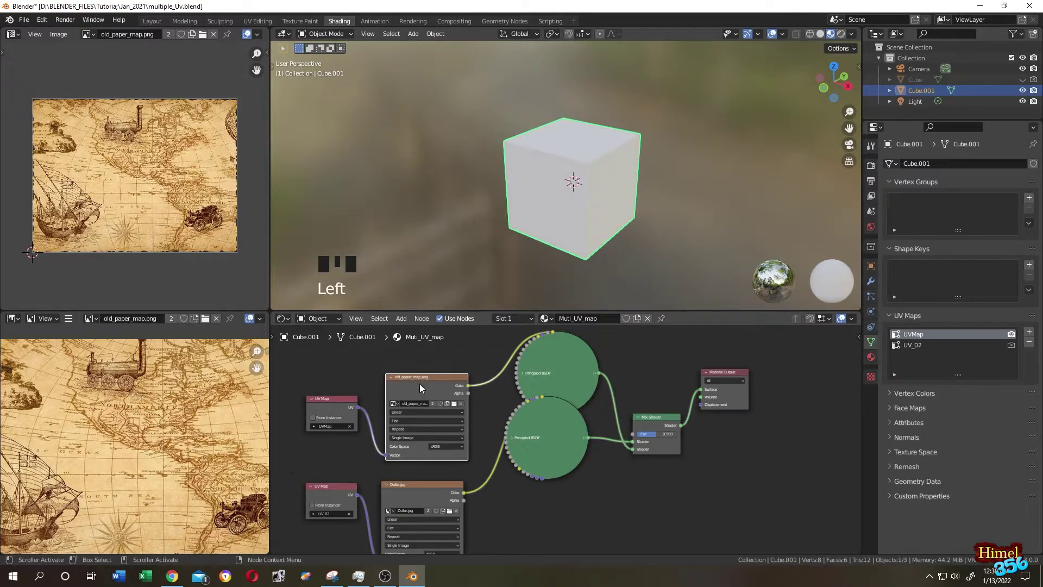
- Set the old_paper_map.png texture's extension from Repeat to Clip
scroll(403, 430, "up", 3)
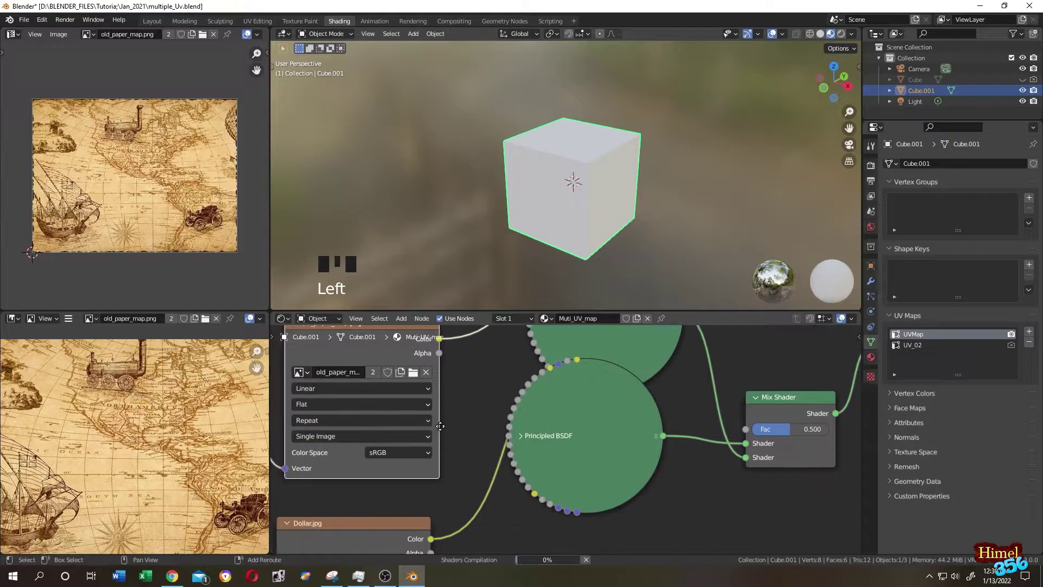
left_click(381, 419)
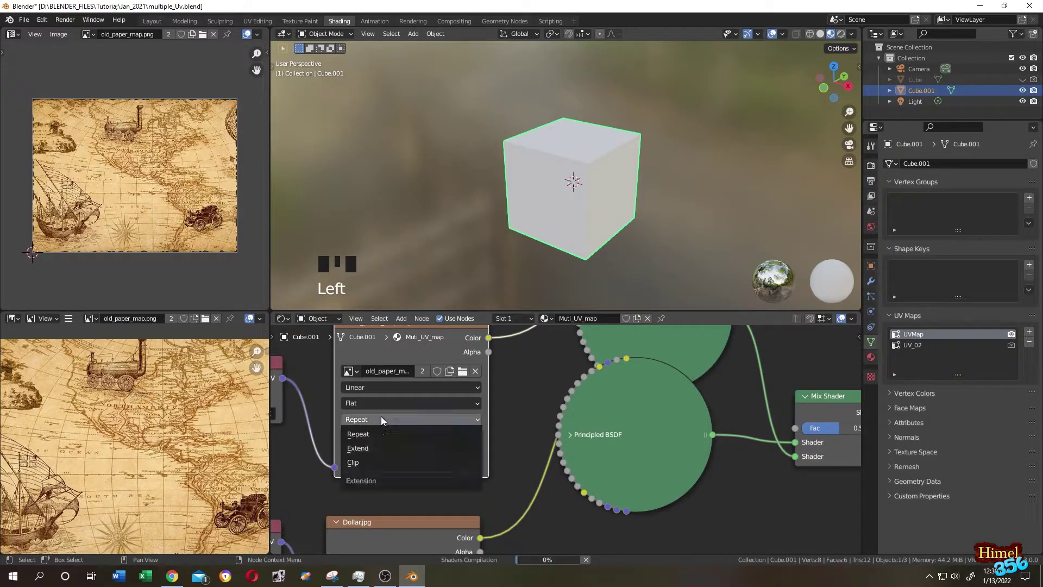
left_click(373, 462)
- Set the Dollar.jpg texture node's extension to Clip as well
middle_click_drag(428, 463, 429, 304)
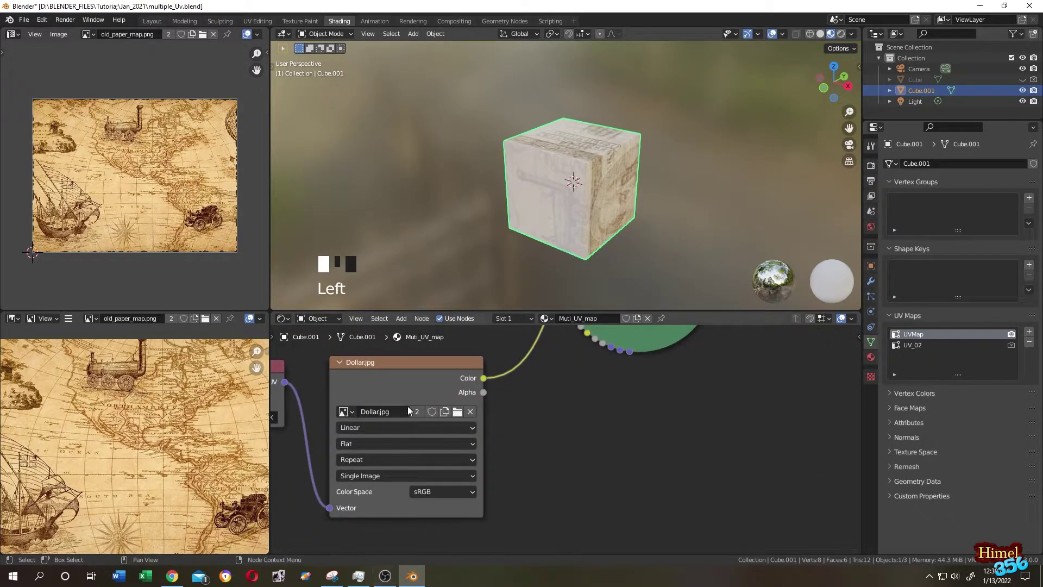
left_click(408, 406)
left_click(363, 462)
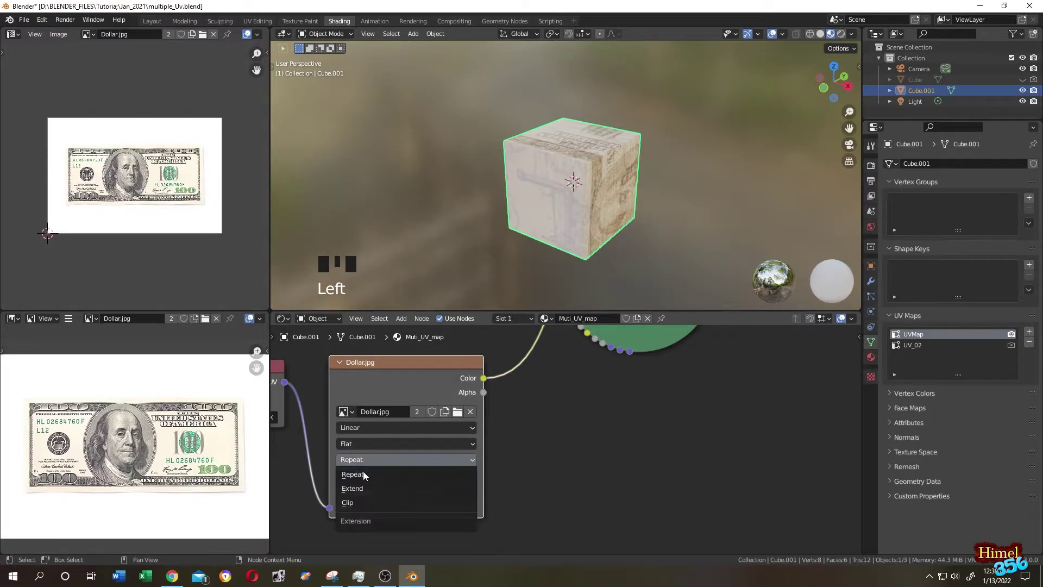
left_click(356, 501)
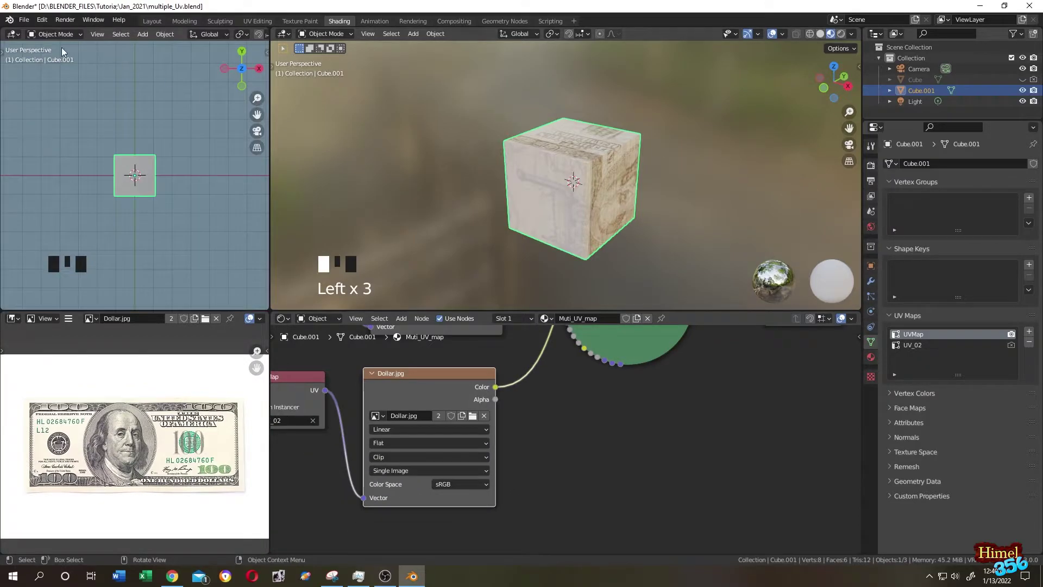
- Turn the top-left area into a UV Editor showing Dollar.jpg, and make UV_02 the active and render UV map
left_click(11, 34)
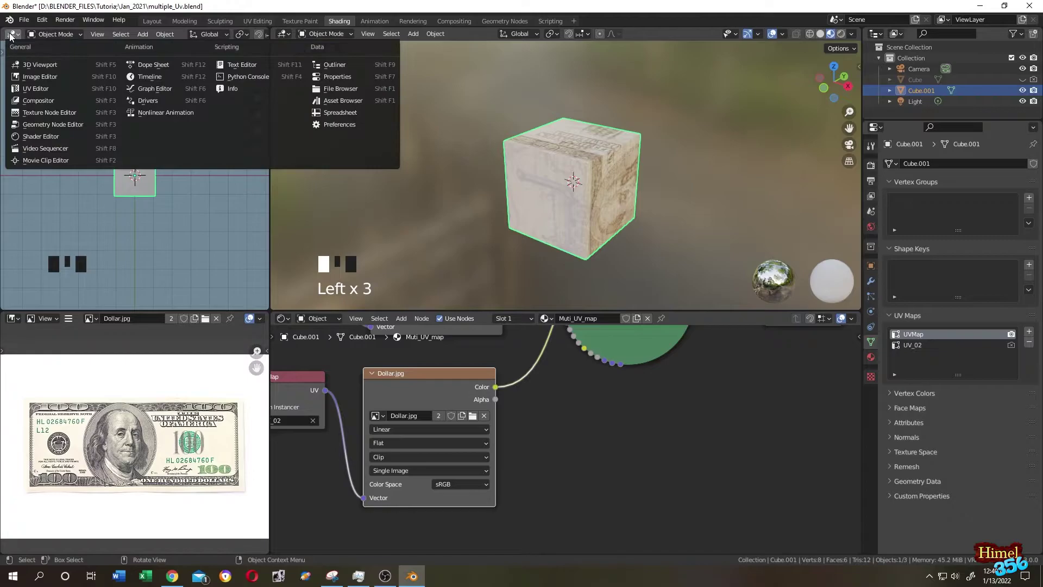
left_click(34, 88)
left_click(596, 404)
double_click(452, 379)
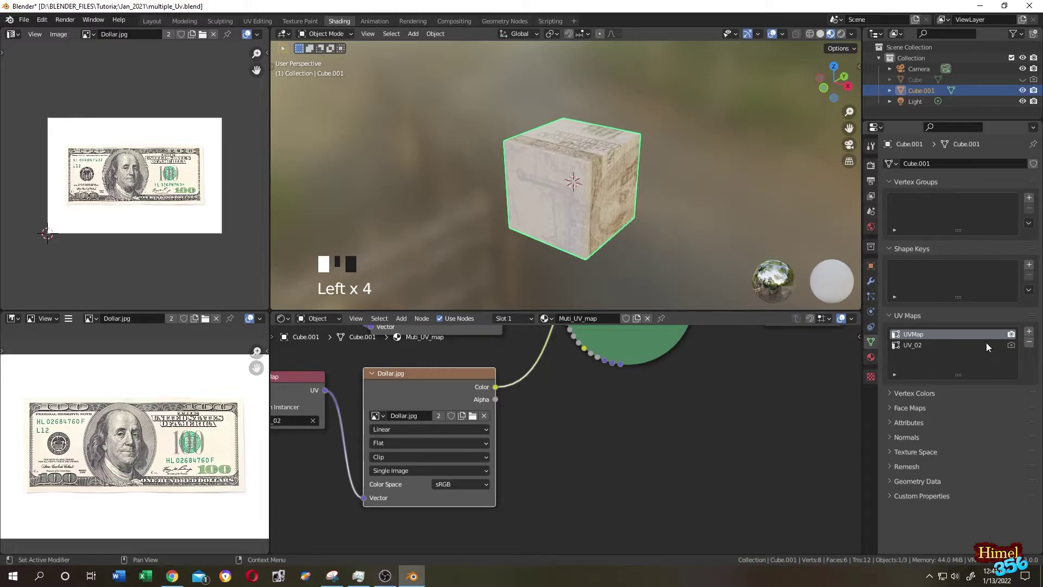
left_click(910, 344)
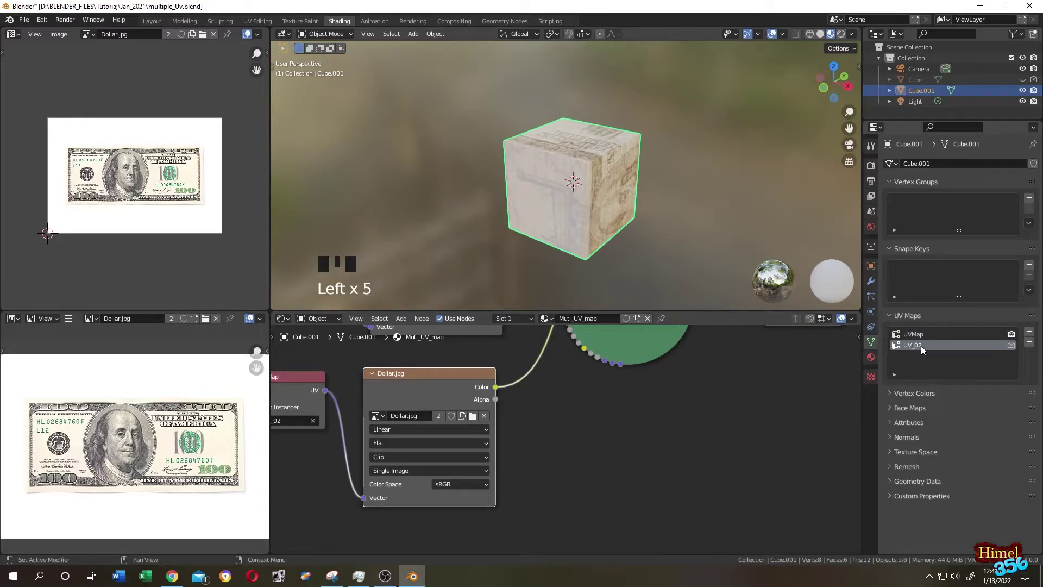
left_click(1011, 345)
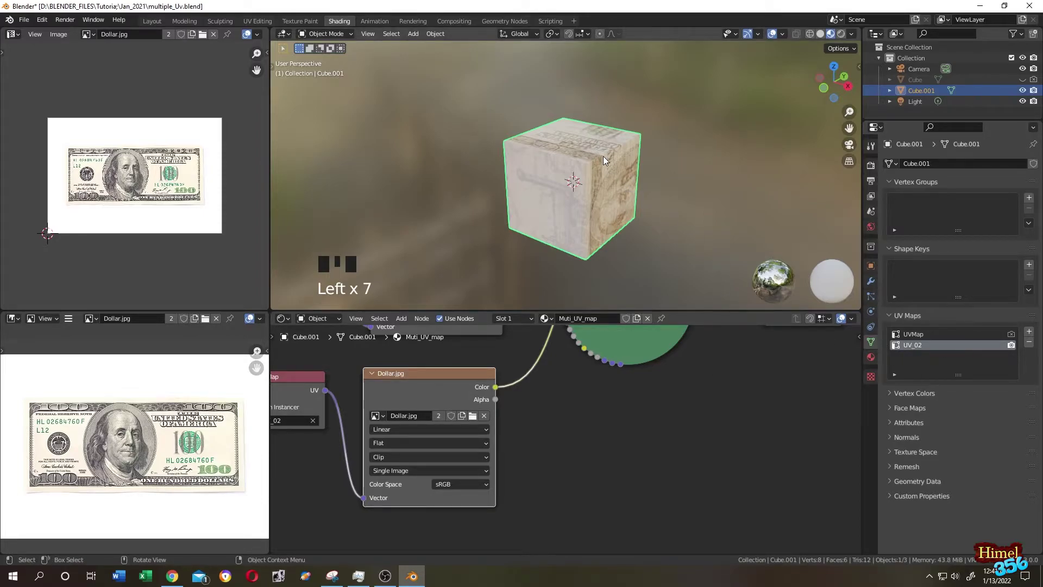
- In Edit Mode from the front view, select the cube's front-right and top faces
key("Tab")
middle_click_drag(714, 158, 680, 157)
scroll(679, 157, "up", 2)
key("KP_1")
left_click(580, 139)
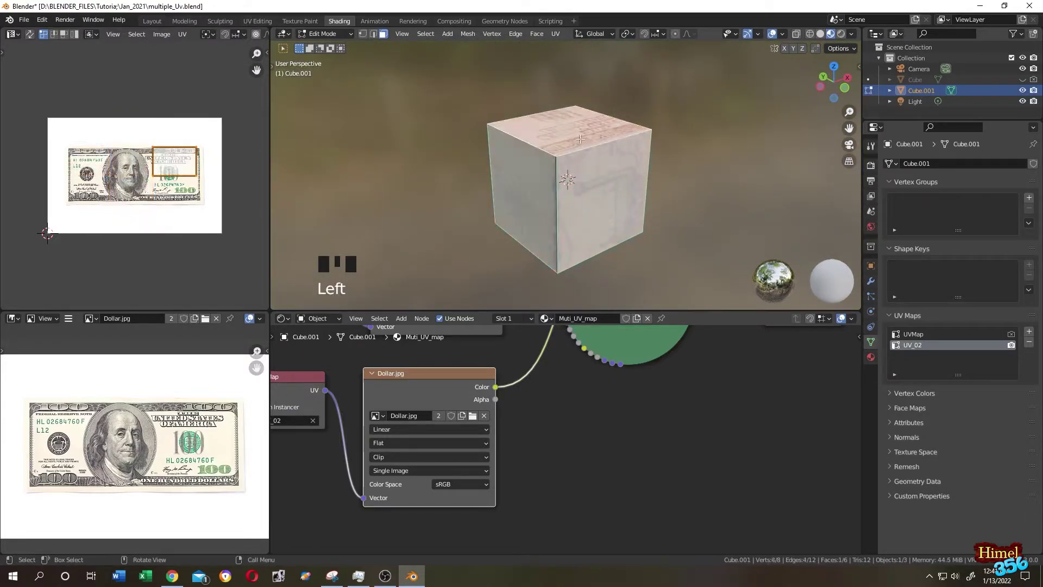
left_click(753, 220)
left_click(621, 197)
left_click(578, 130, "shift")
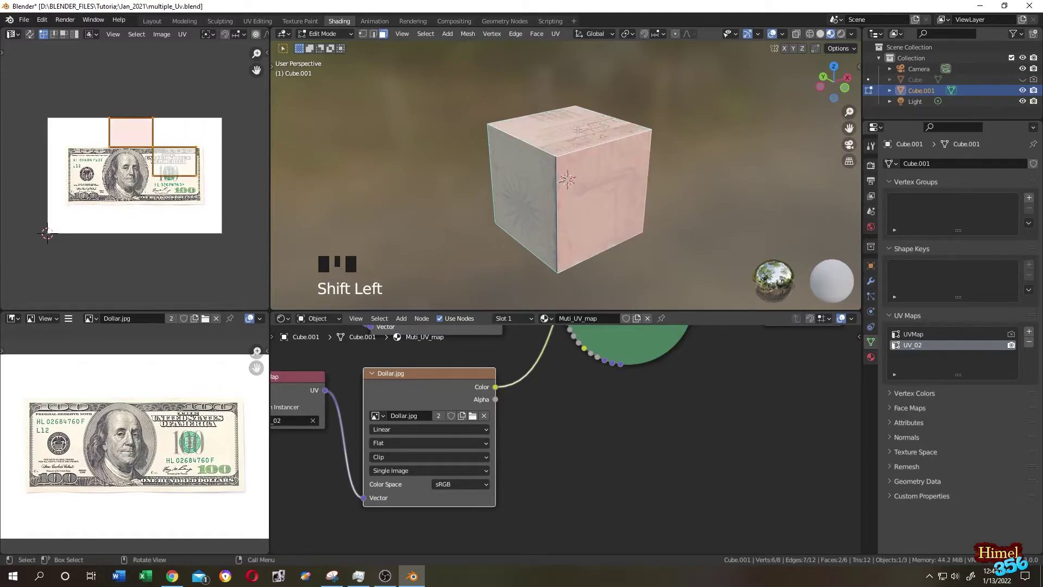
left_click(657, 163)
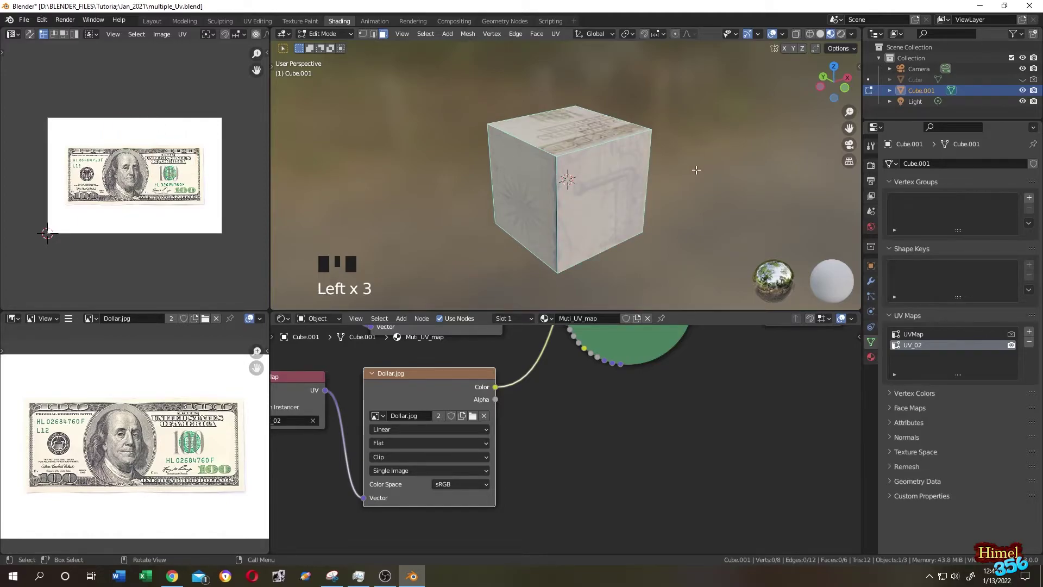
left_click(621, 179)
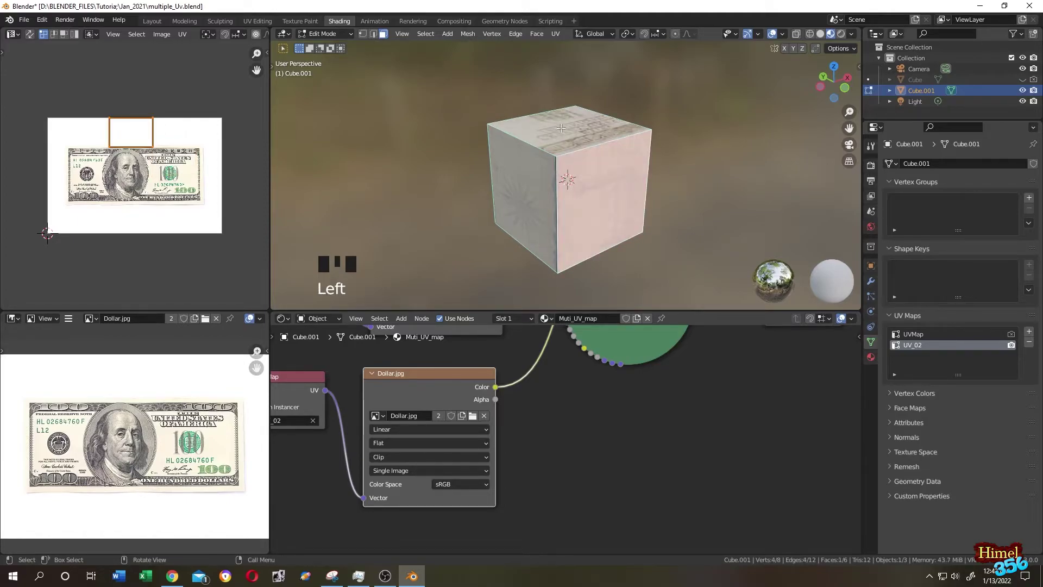
left_click(560, 129, "shift")
- Smart UV Project those faces onto UV_02 and scale the islands down over the dollar bill
right_click(571, 129)
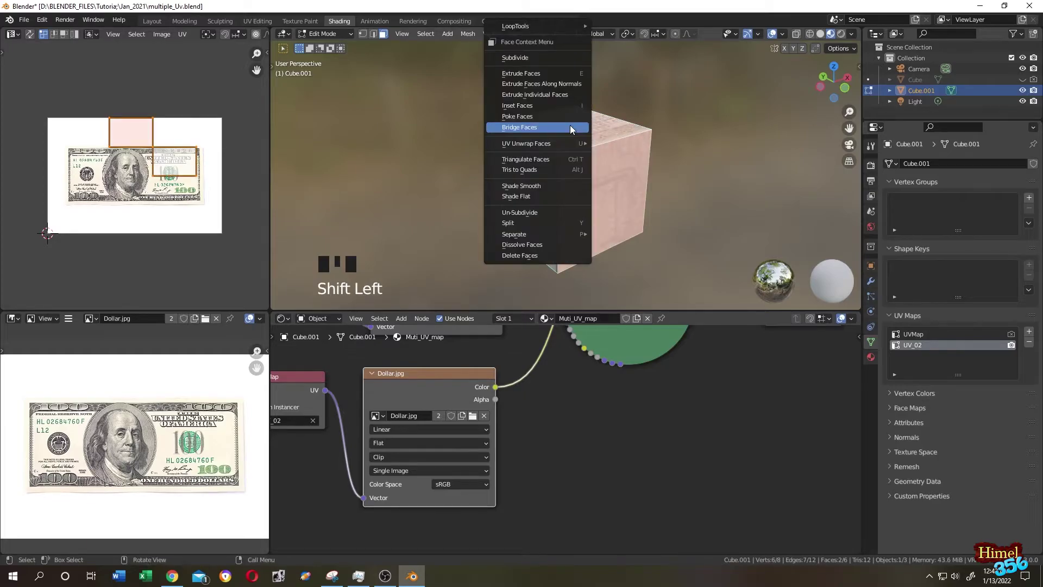
mouse_move(546, 144)
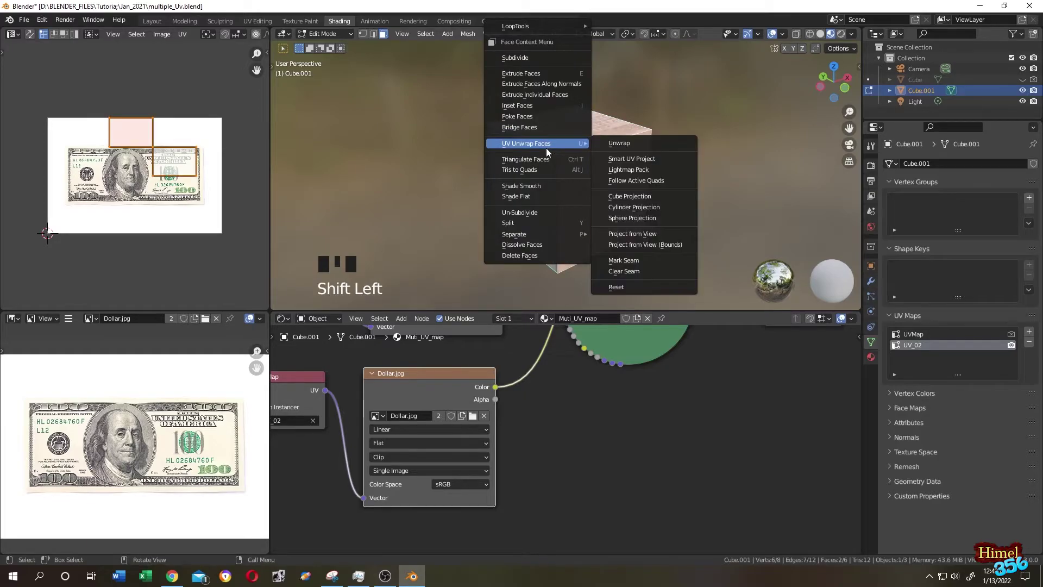
left_click(634, 159)
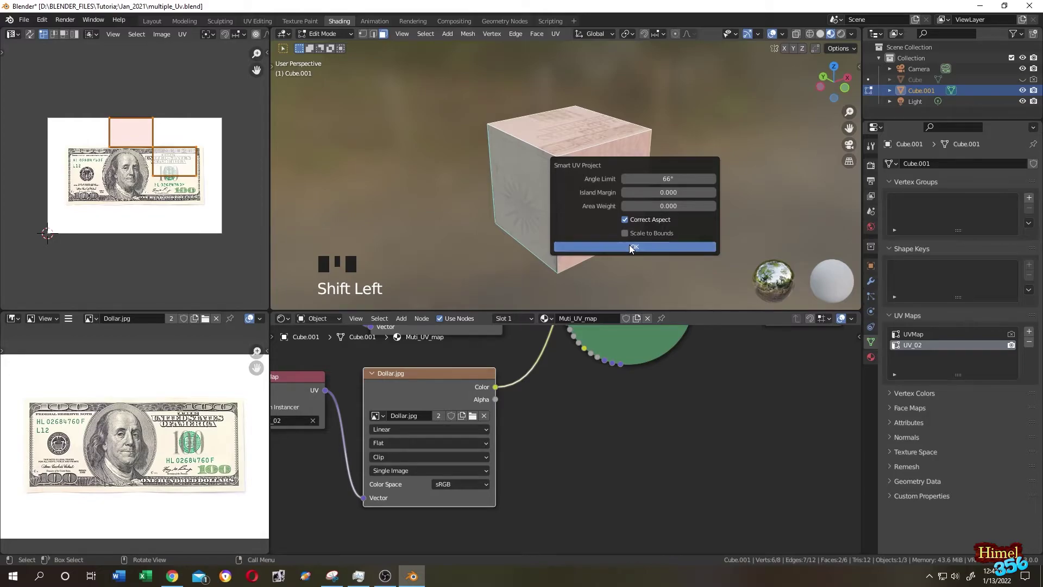
left_click(629, 247)
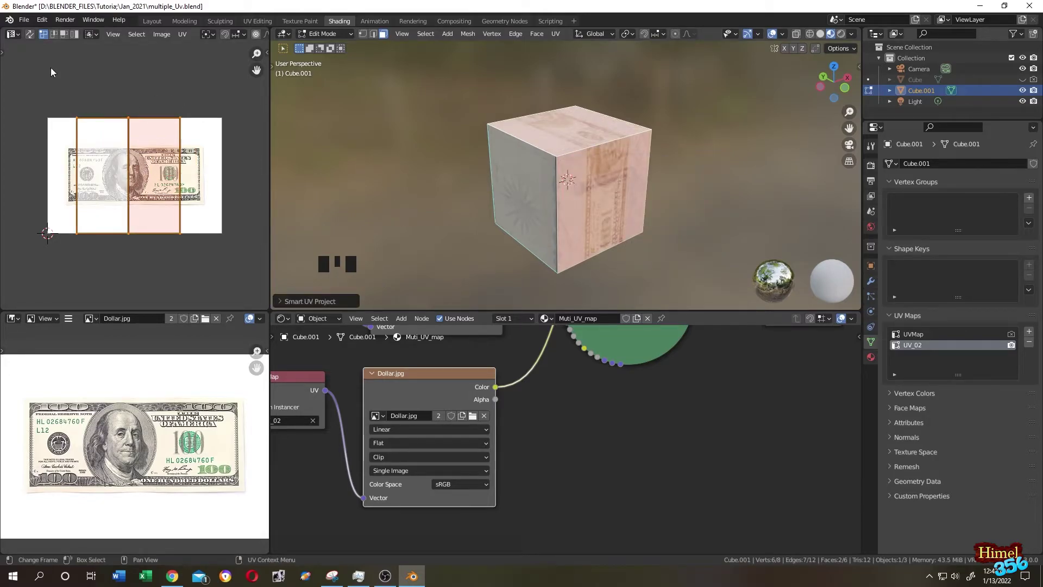
left_click_drag(2, 63, 243, 259)
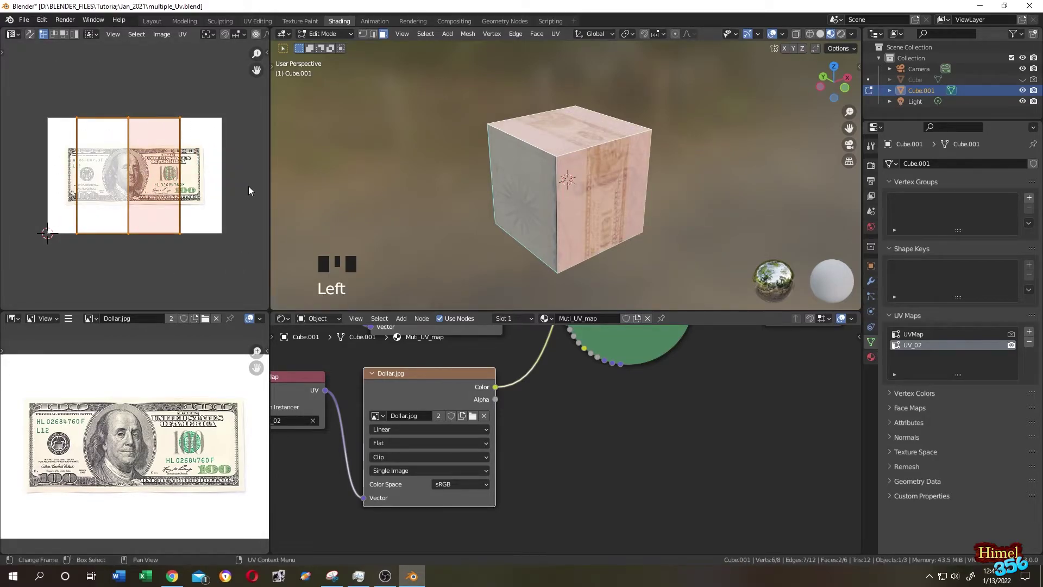
key("s")
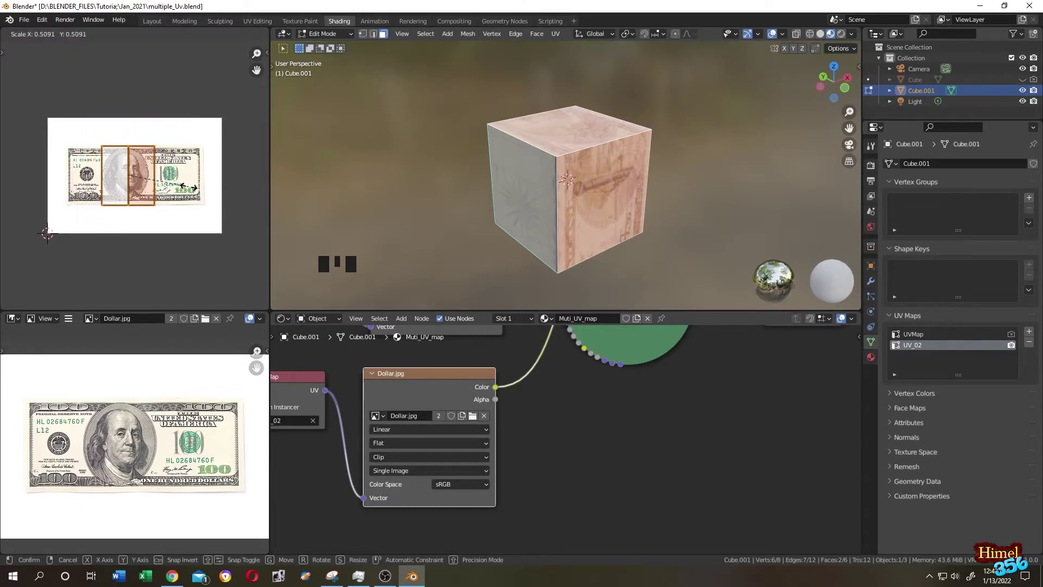
left_click(189, 187)
- Stretch the side face's UV island along X so the bill spans it
key("s")
key("x")
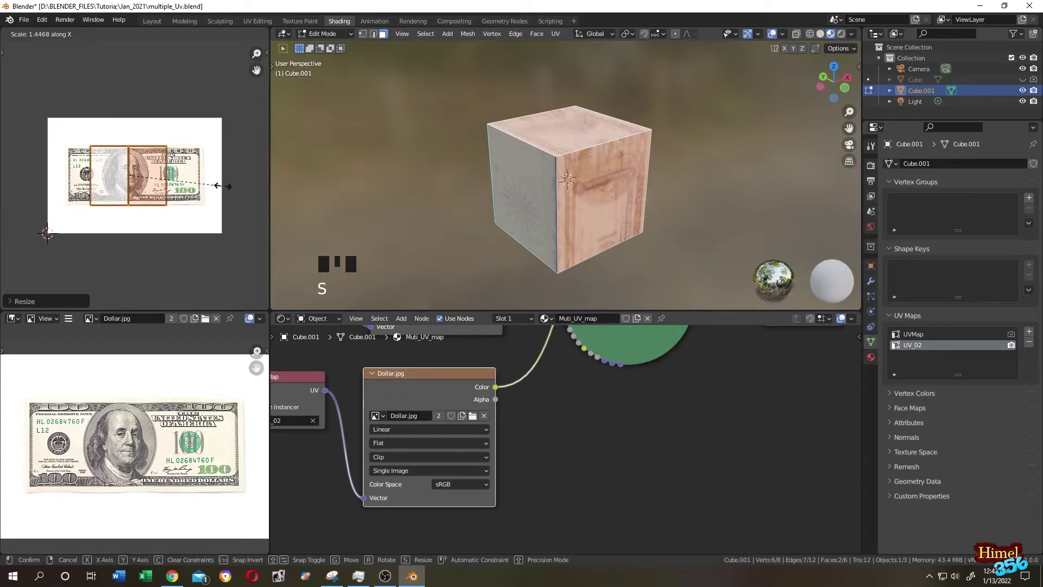
left_click(47, 194)
left_click(397, 230)
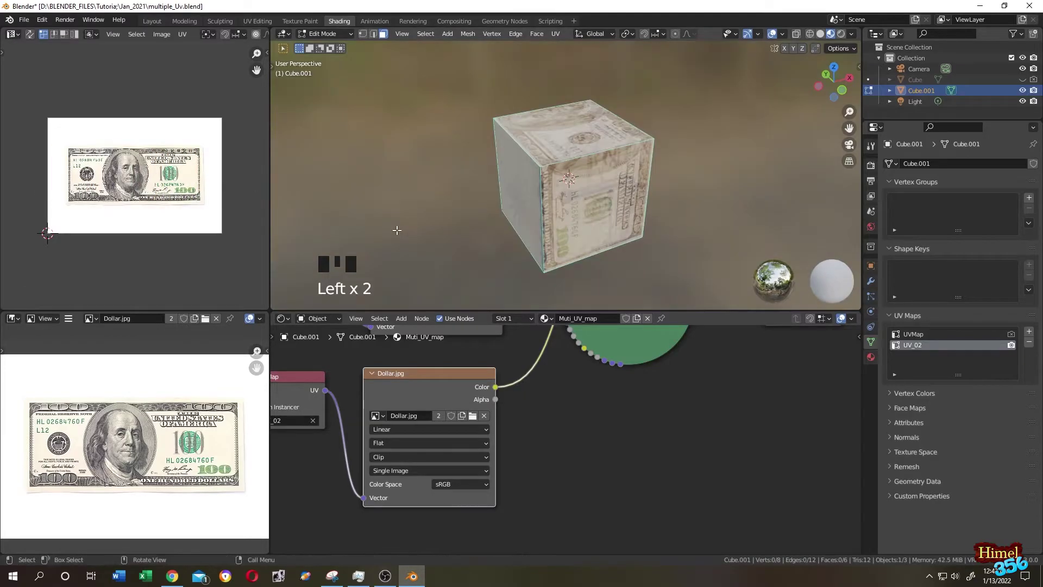
left_click(560, 137)
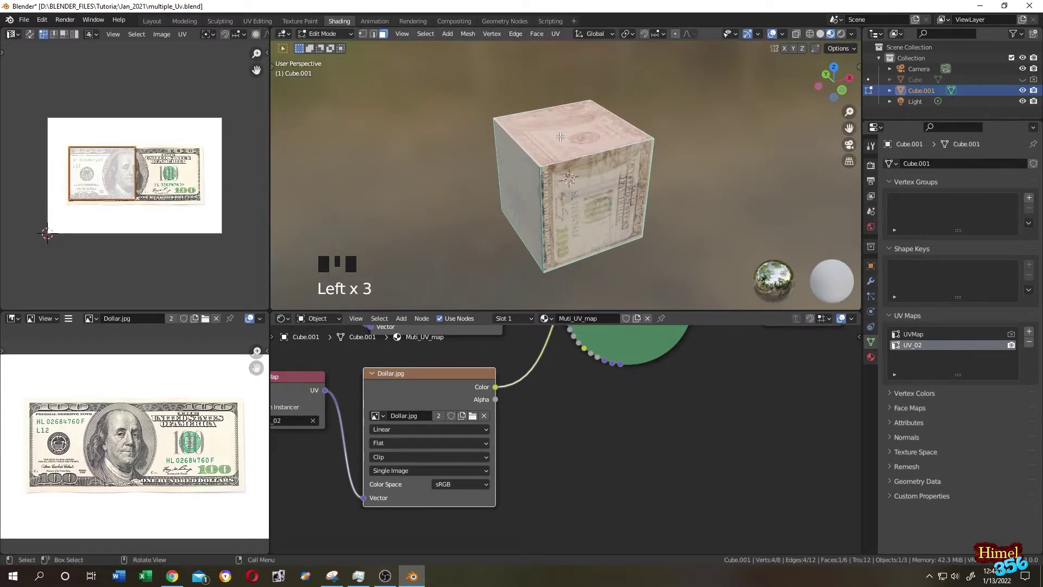
key("s")
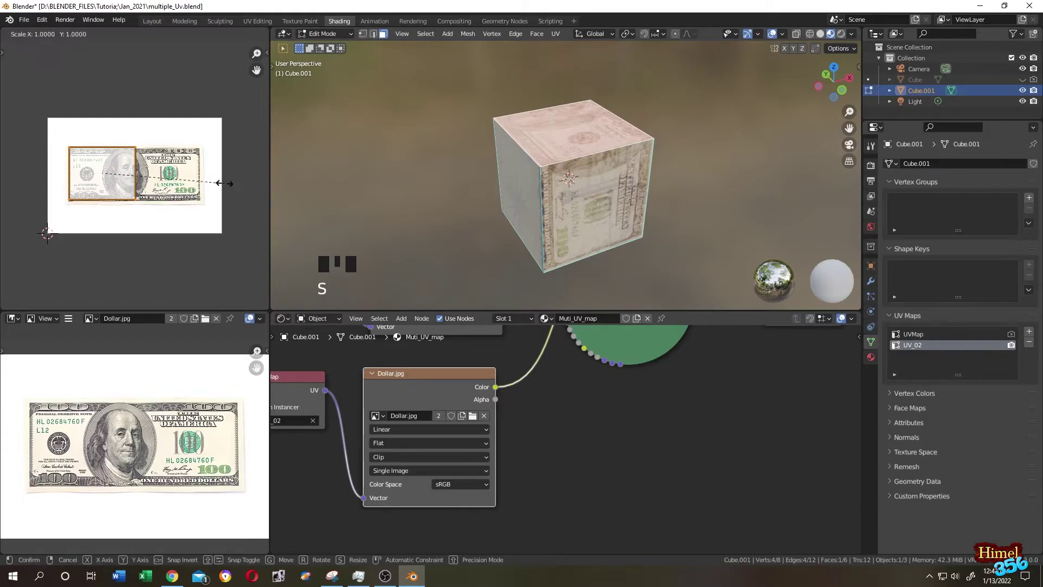
key("x")
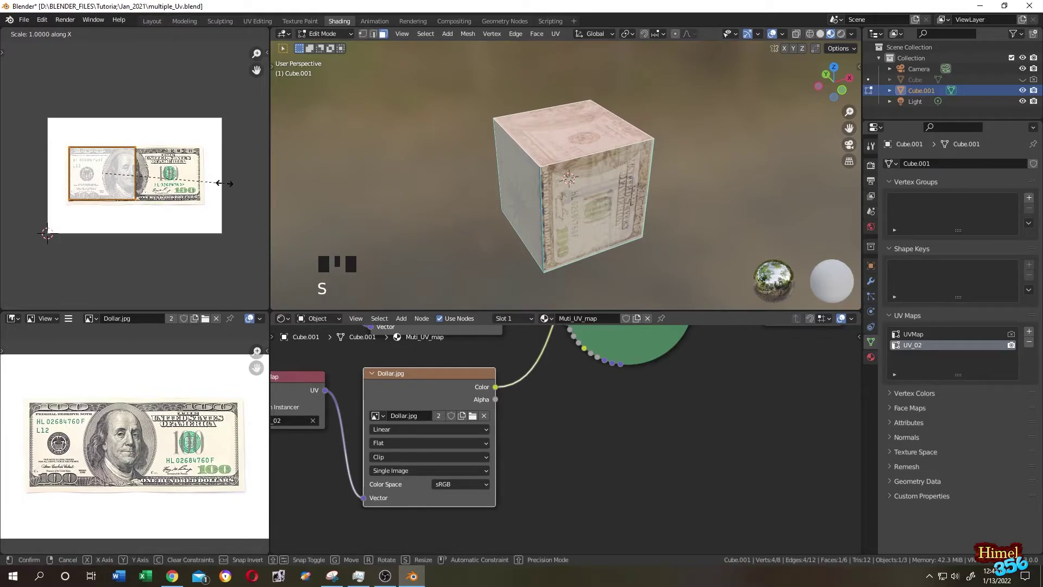
left_click(219, 183)
- Stretch the top face's UV island along Y, then clear the face selection
middle_click_drag(478, 163, 502, 158)
left_click(502, 159)
middle_click_drag(421, 123, 445, 117)
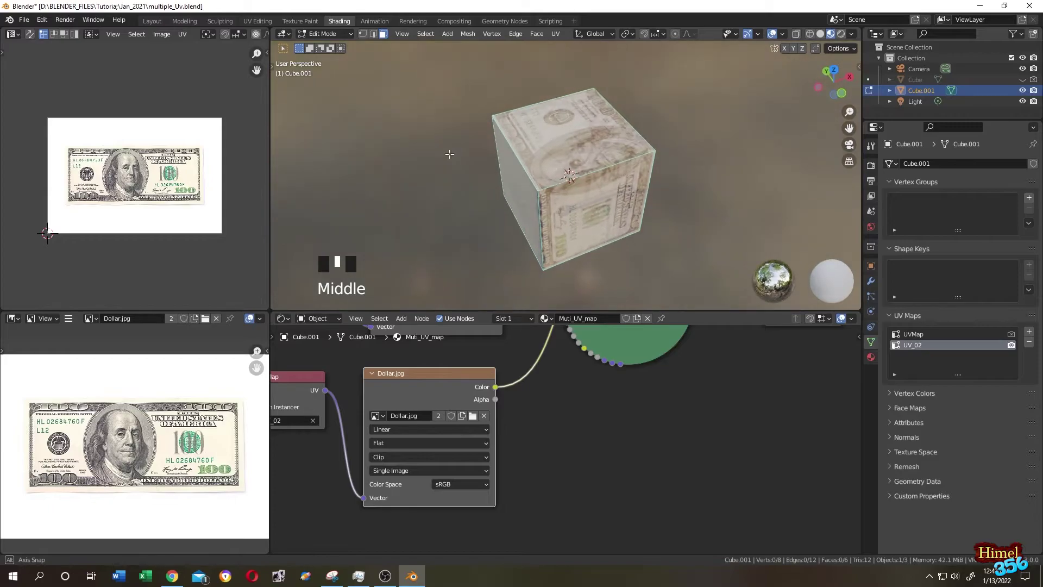
left_click(576, 122)
key("s")
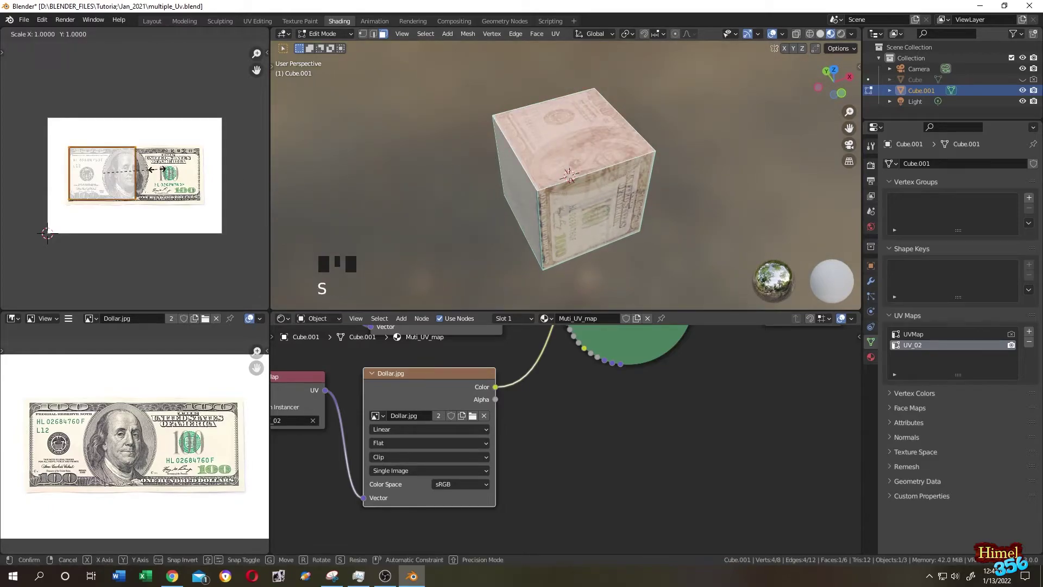
key("y")
left_click(157, 171)
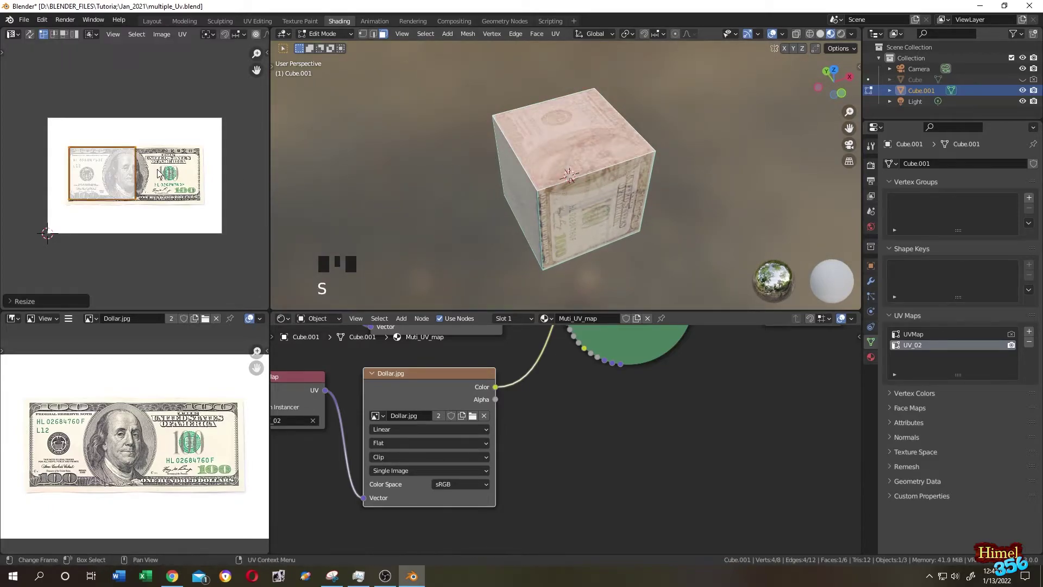
key("alt+a")
middle_click_drag(543, 180, 733, 198)
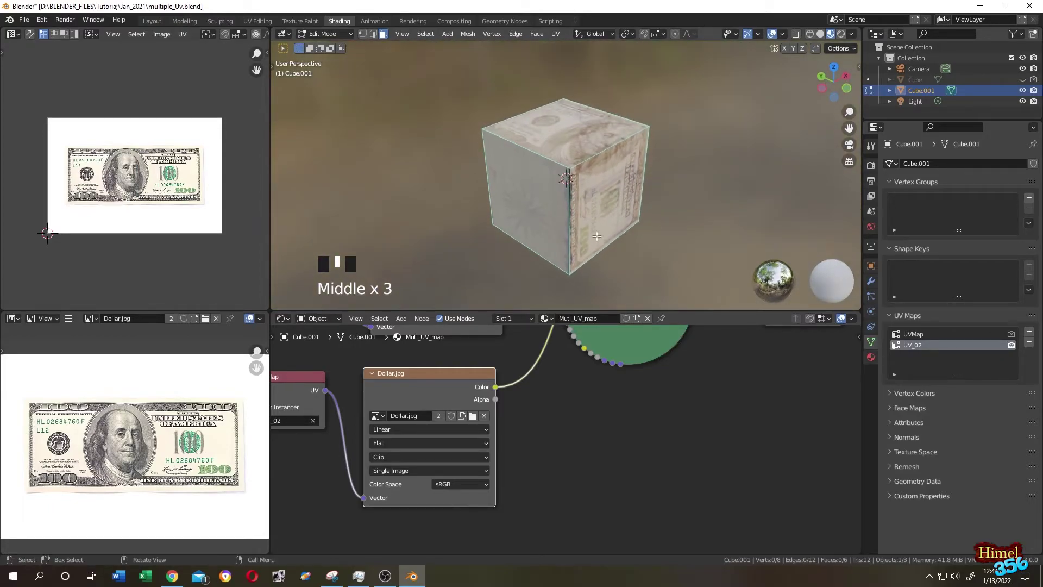
- Select the four remaining faces, scale their UV_02 islands to 0, and move them toward the blank margin
left_click(555, 214)
middle_click_drag(556, 214, 489, 216)
left_click(507, 98, "alt")
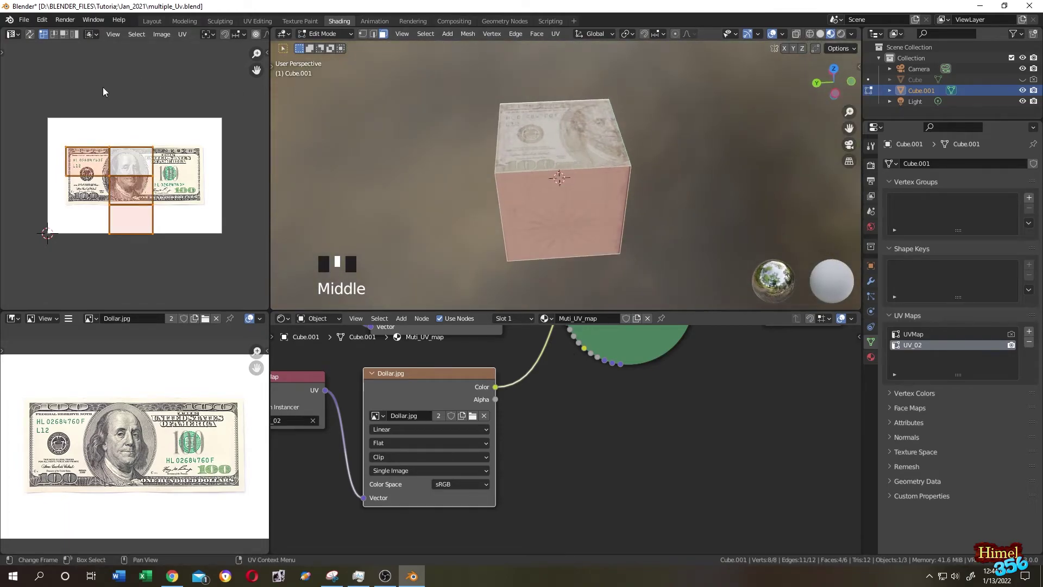
key("a")
left_click_drag(3, 88, 249, 287)
key("s")
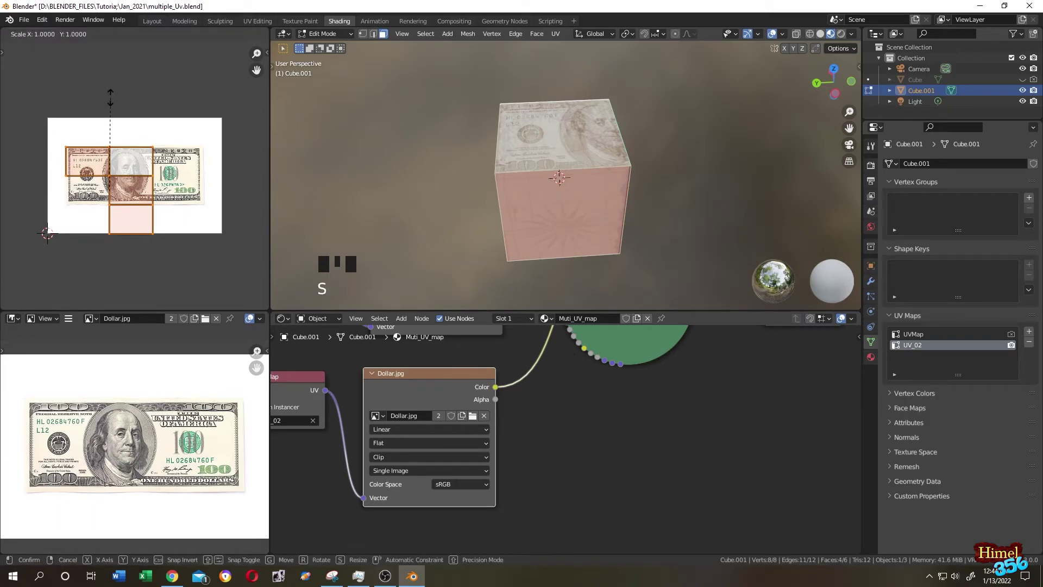
type("0")
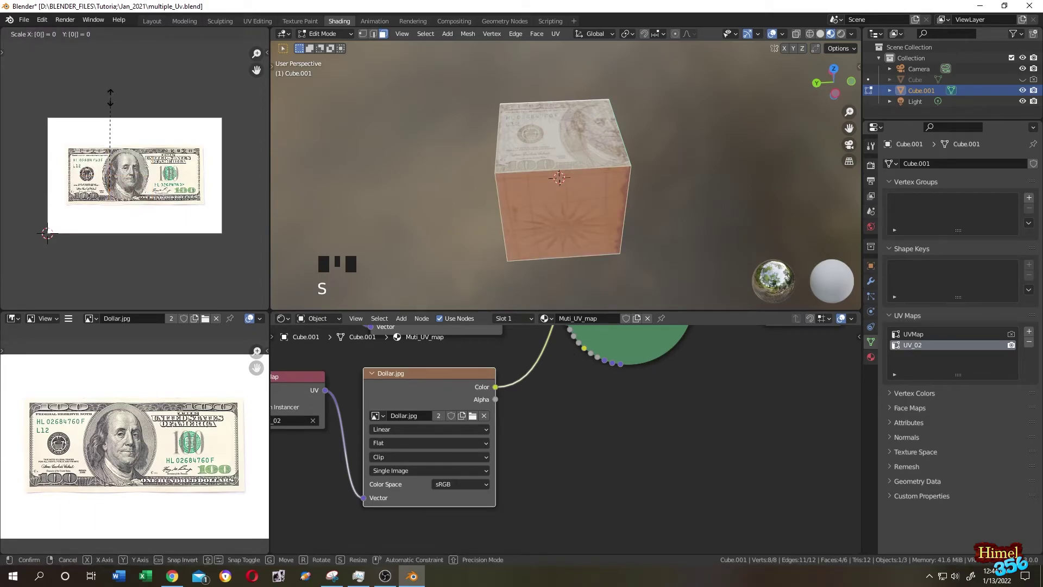
key("Return")
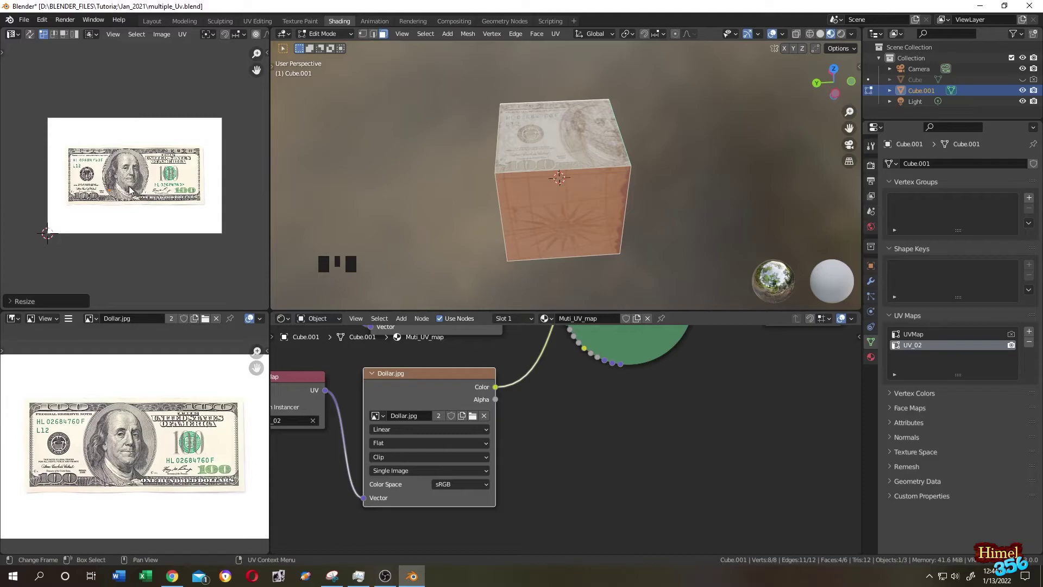
key("g")
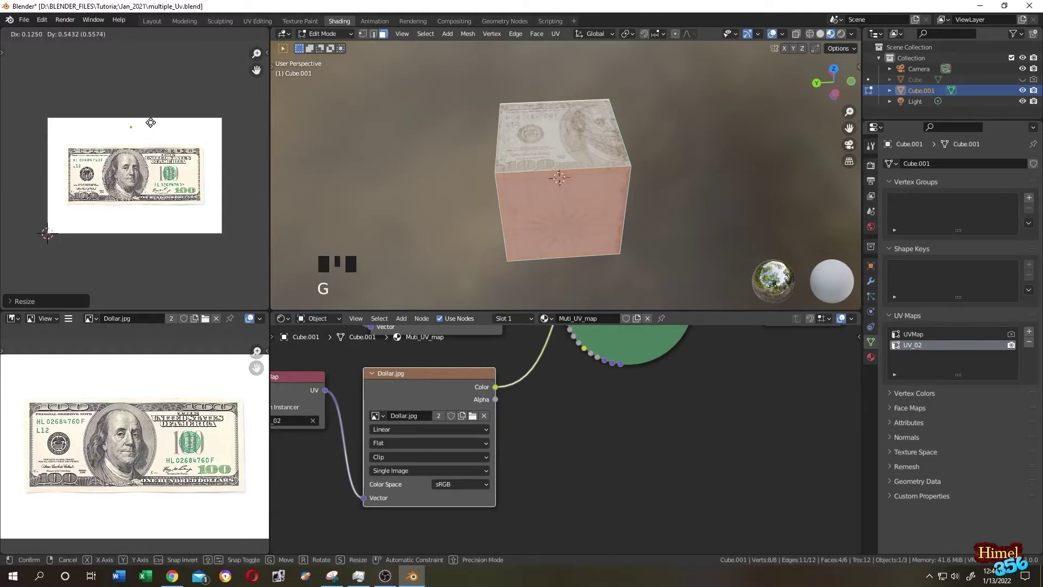
left_click(156, 81)
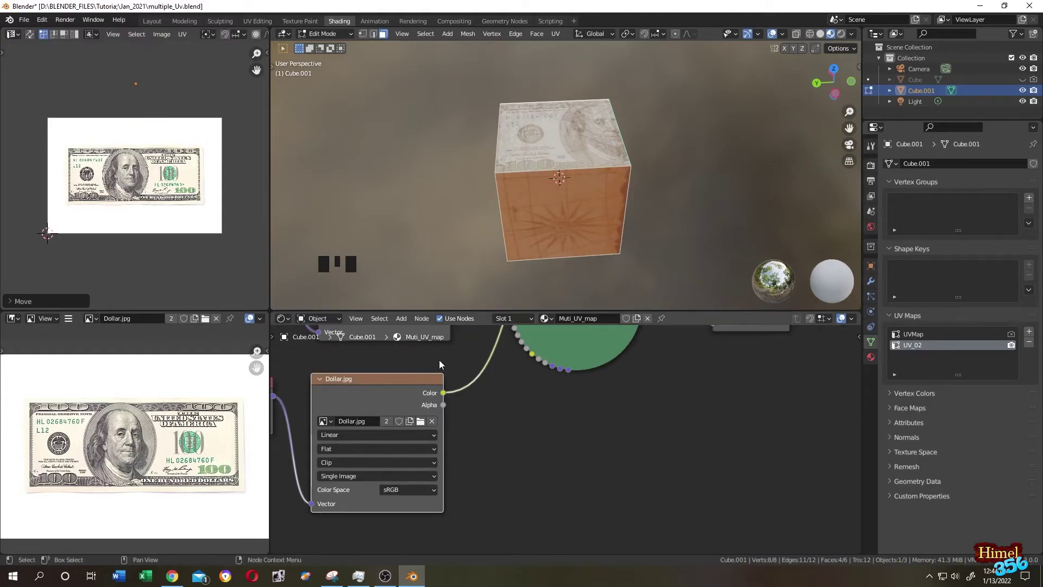
middle_click_drag(393, 428, 442, 464)
scroll(409, 413, "down", 2)
middle_click_drag(410, 413, 381, 477)
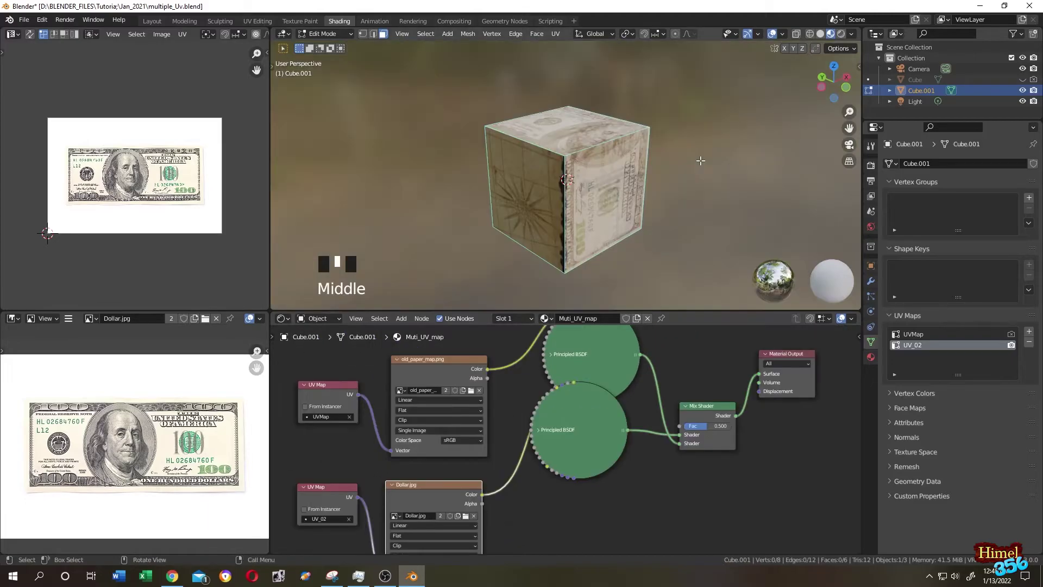
middle_click_drag(587, 174, 654, 225)
middle_click_drag(623, 177, 500, 216)
middle_click_drag(671, 127, 648, 146)
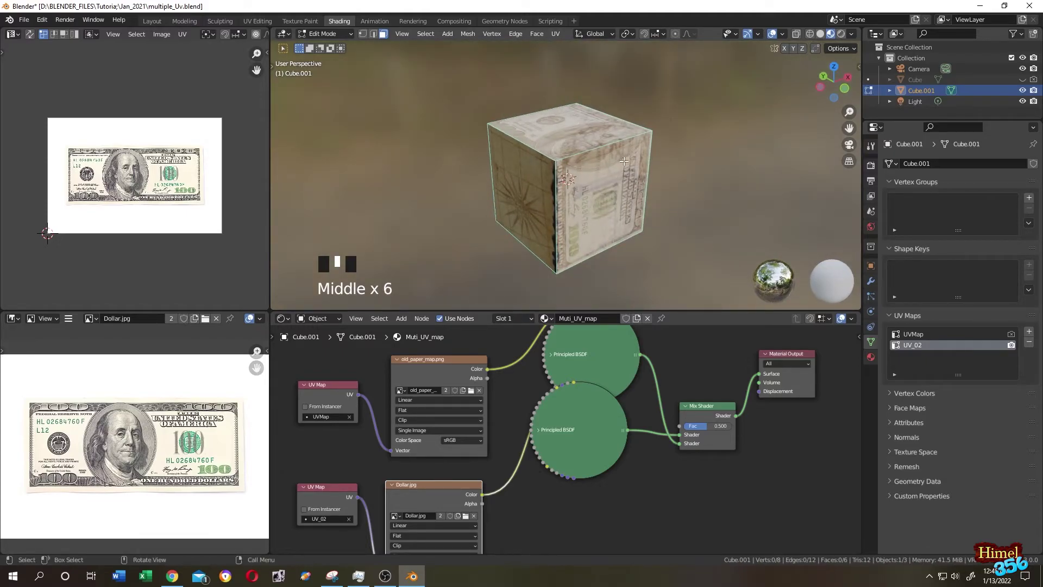
middle_click_drag(590, 157, 682, 179)
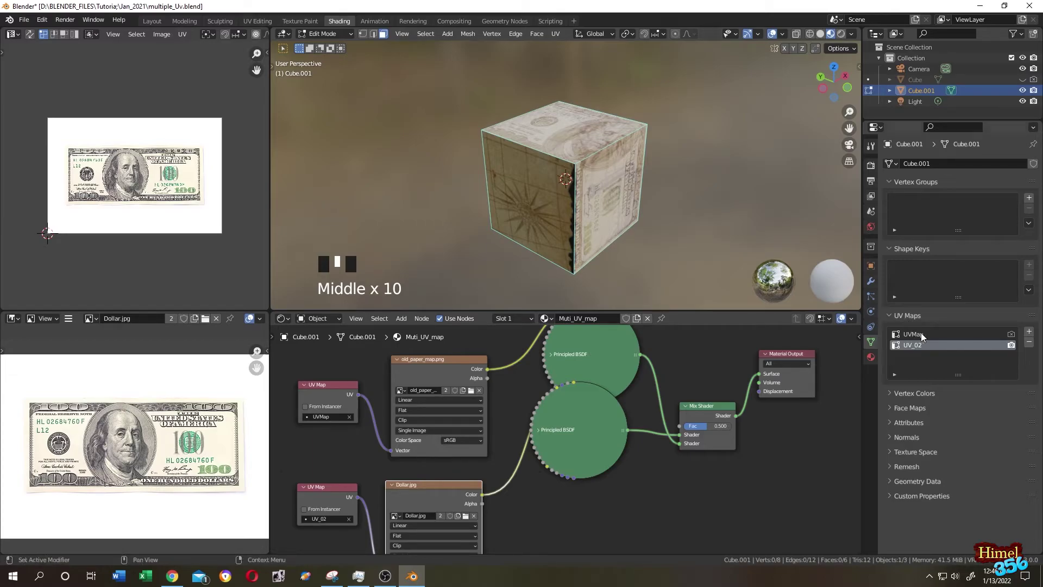
- Make UVMap the rendering and active UV map, and display old_paper_map.png in the image views
left_click(1011, 334)
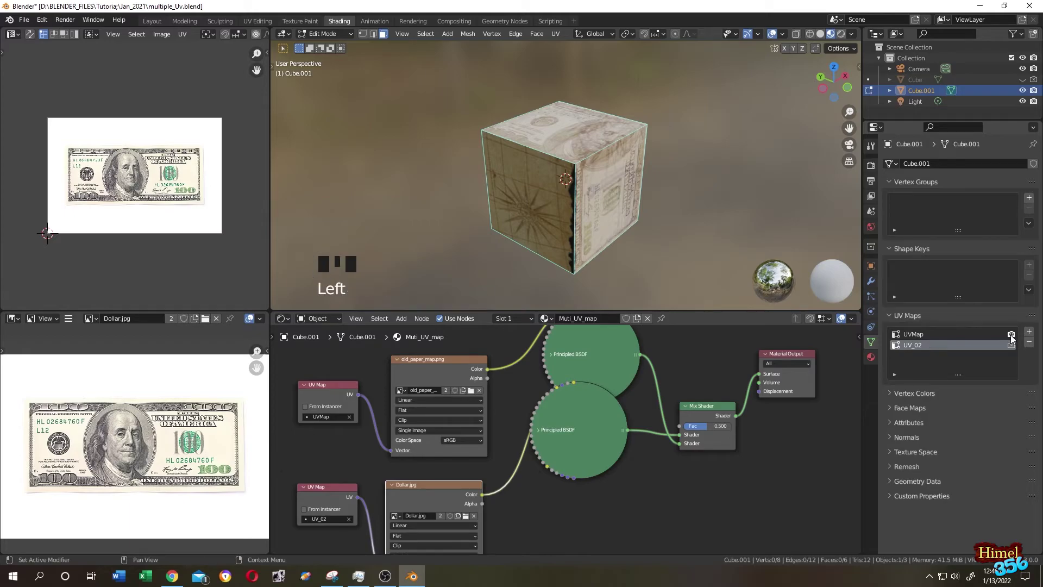
left_click(936, 336)
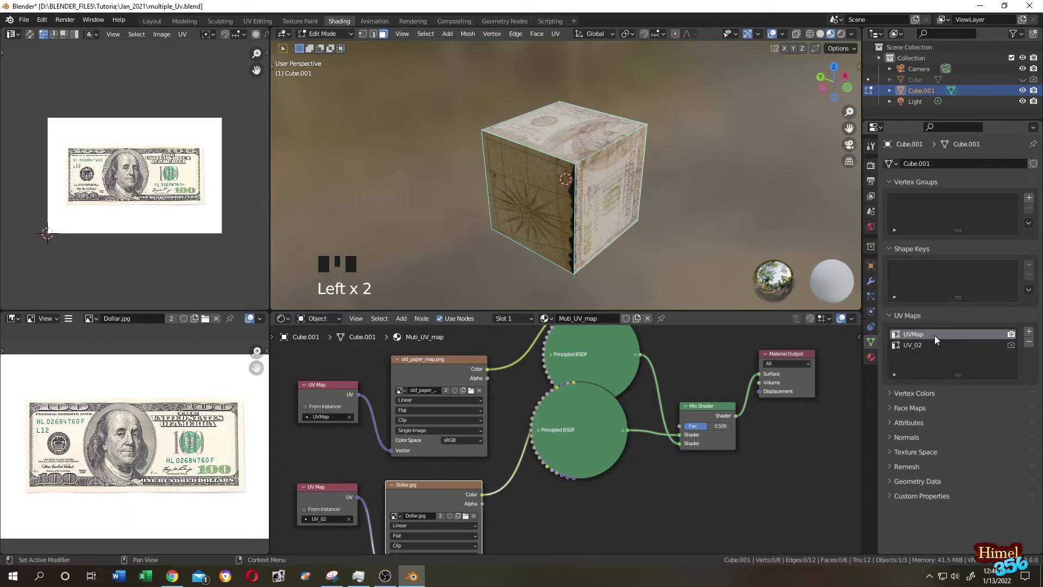
left_click(446, 361)
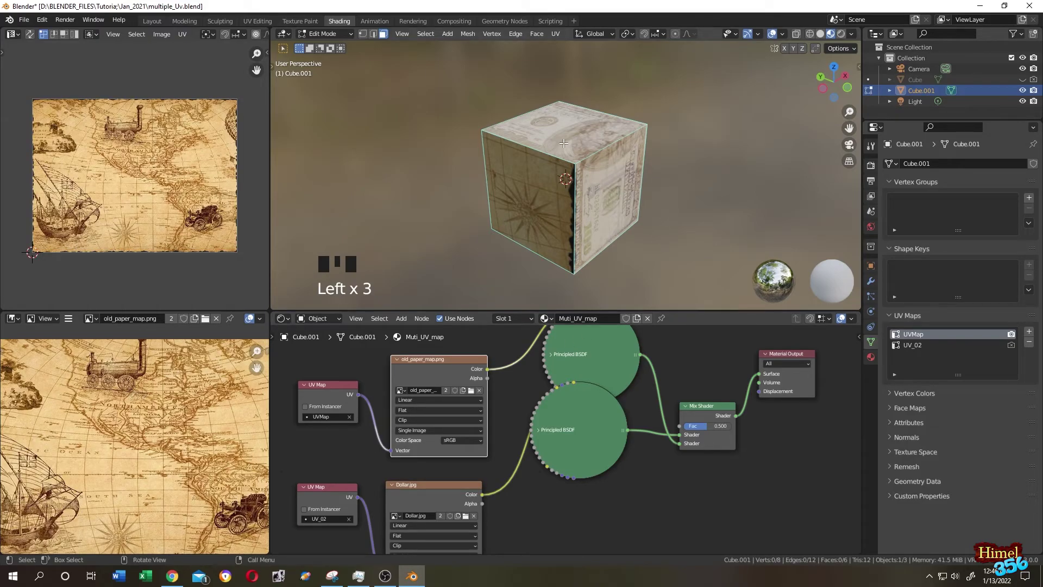
- Select the cube's front-right and top faces
middle_click_drag(564, 143, 669, 245)
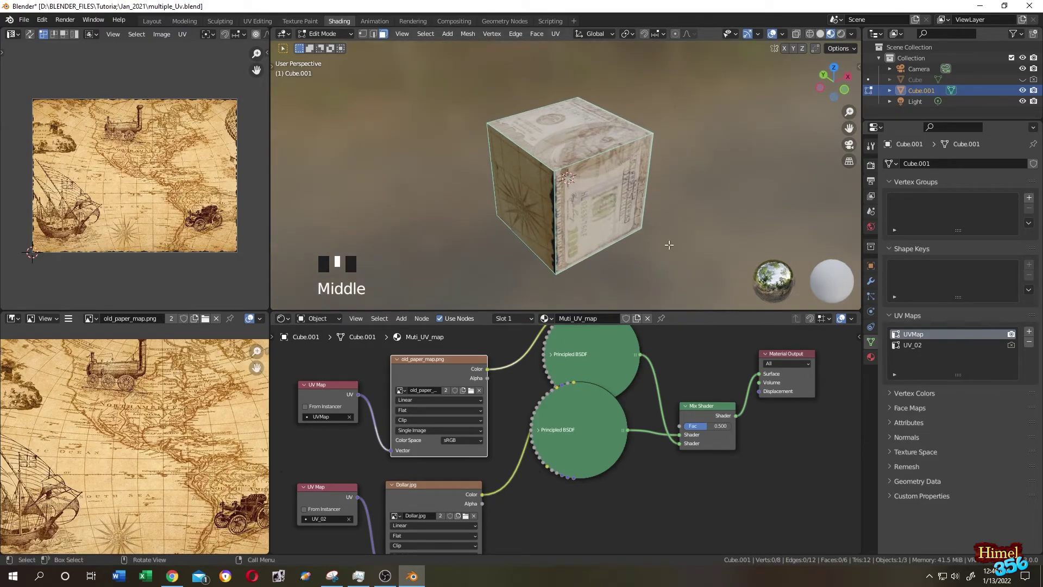
left_click(596, 199)
left_click(575, 127, "shift")
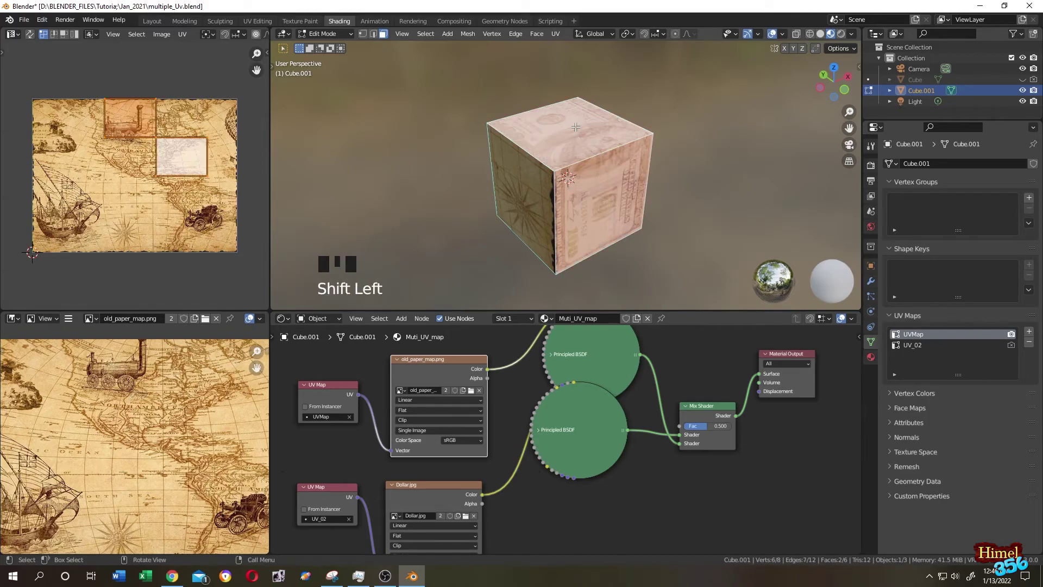
- Scale both faces' UVMap islands to 0 and move them into a blank corner of the map
left_click_drag(45, 64, 222, 223)
key("s")
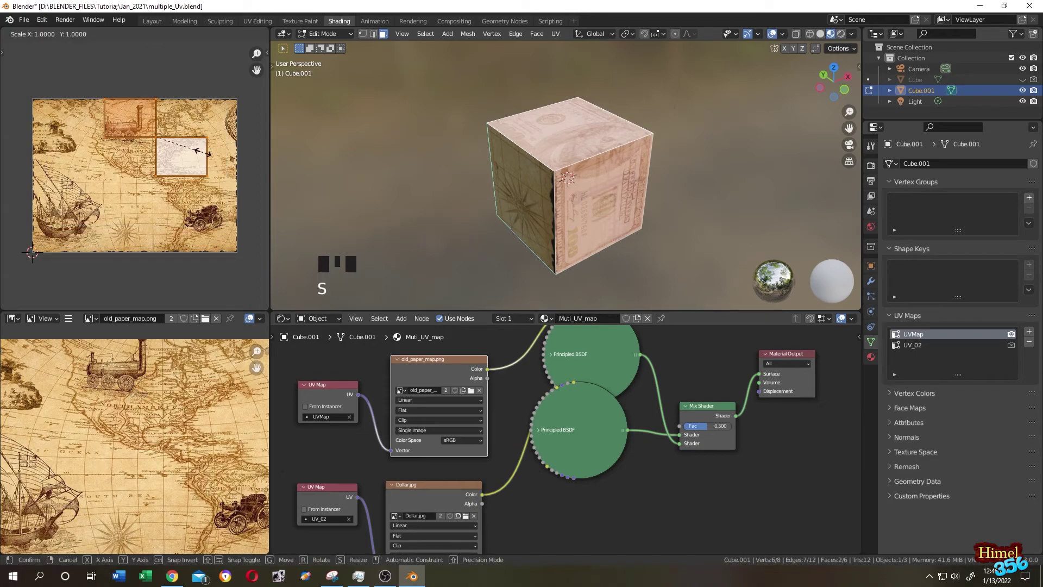
key("0")
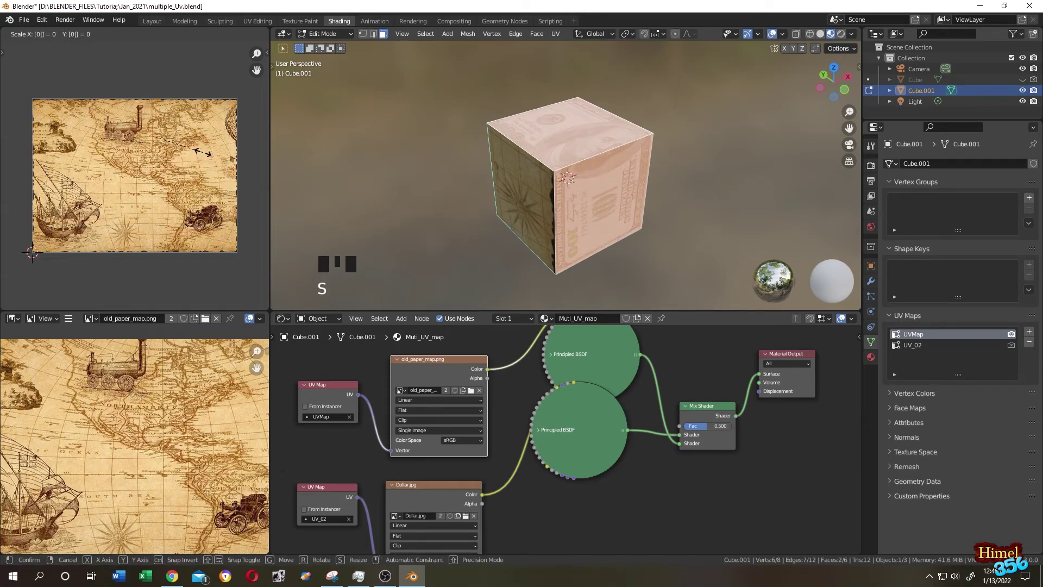
left_click(203, 154)
key("g")
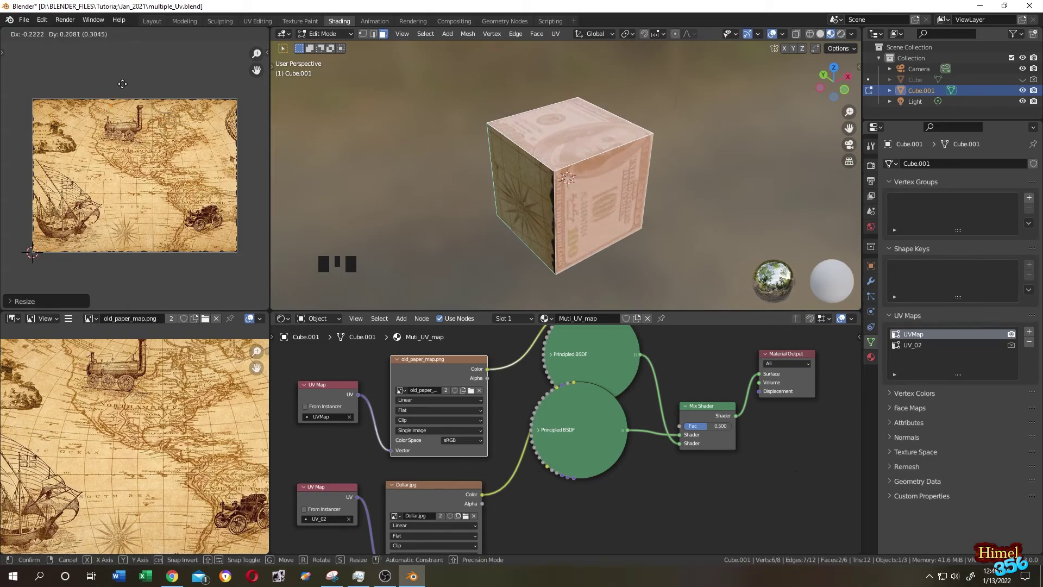
left_click(116, 56)
left_click(393, 179)
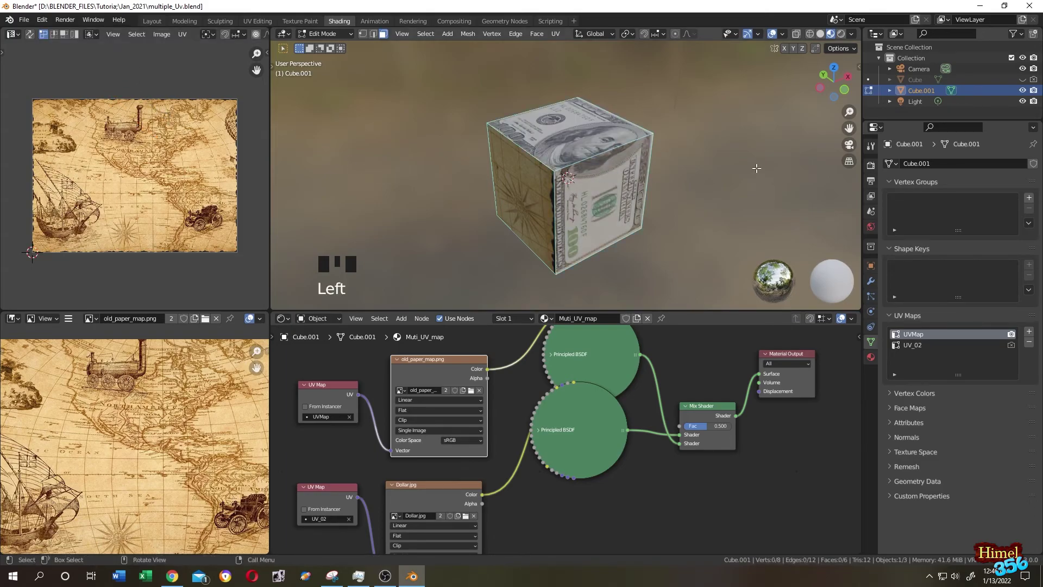